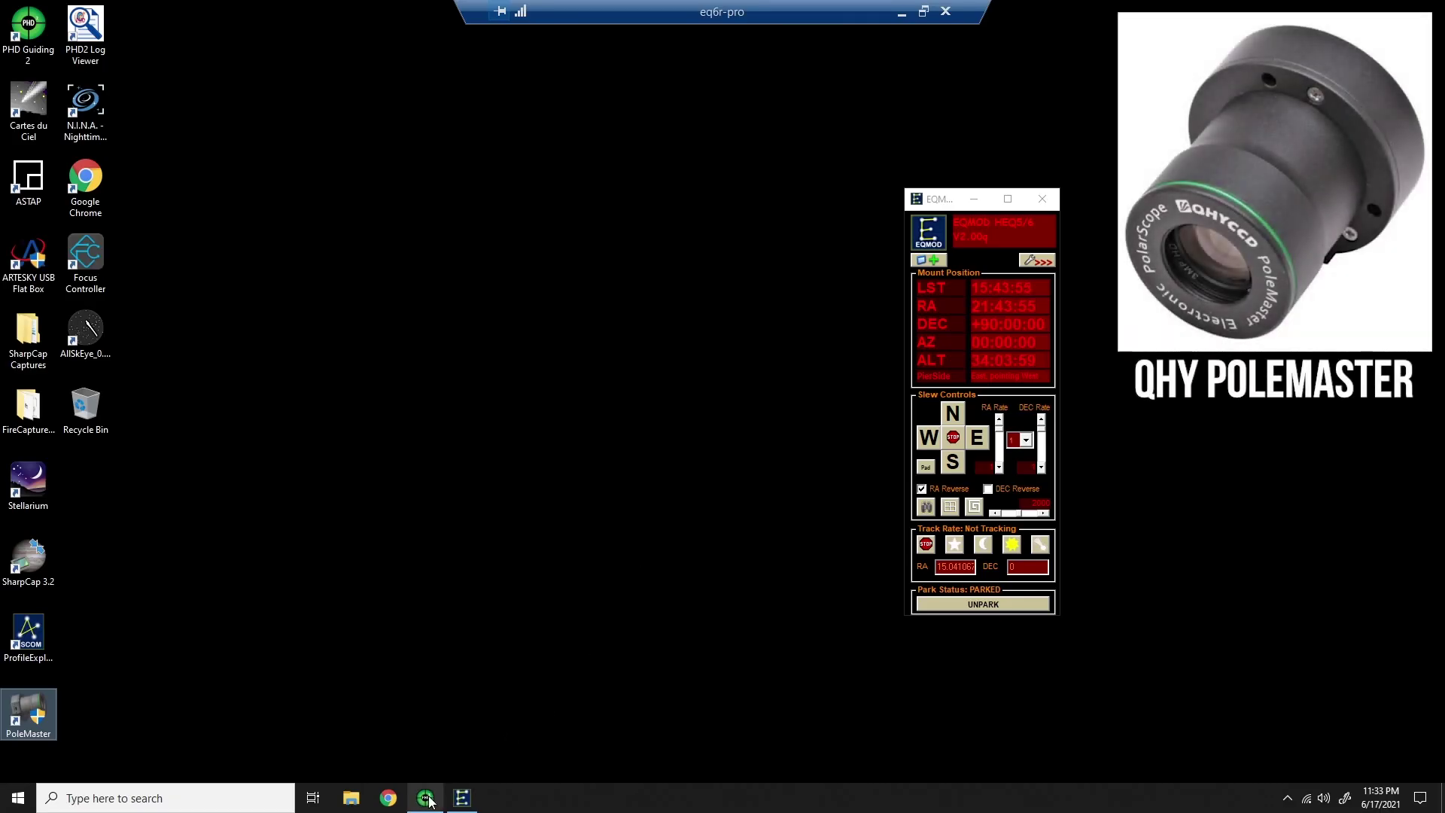
# - Launch PoleMaster 1.3.2.8 from its desktop icon and approve the User Account Control prompt
pyautogui.moveTo(429, 803)
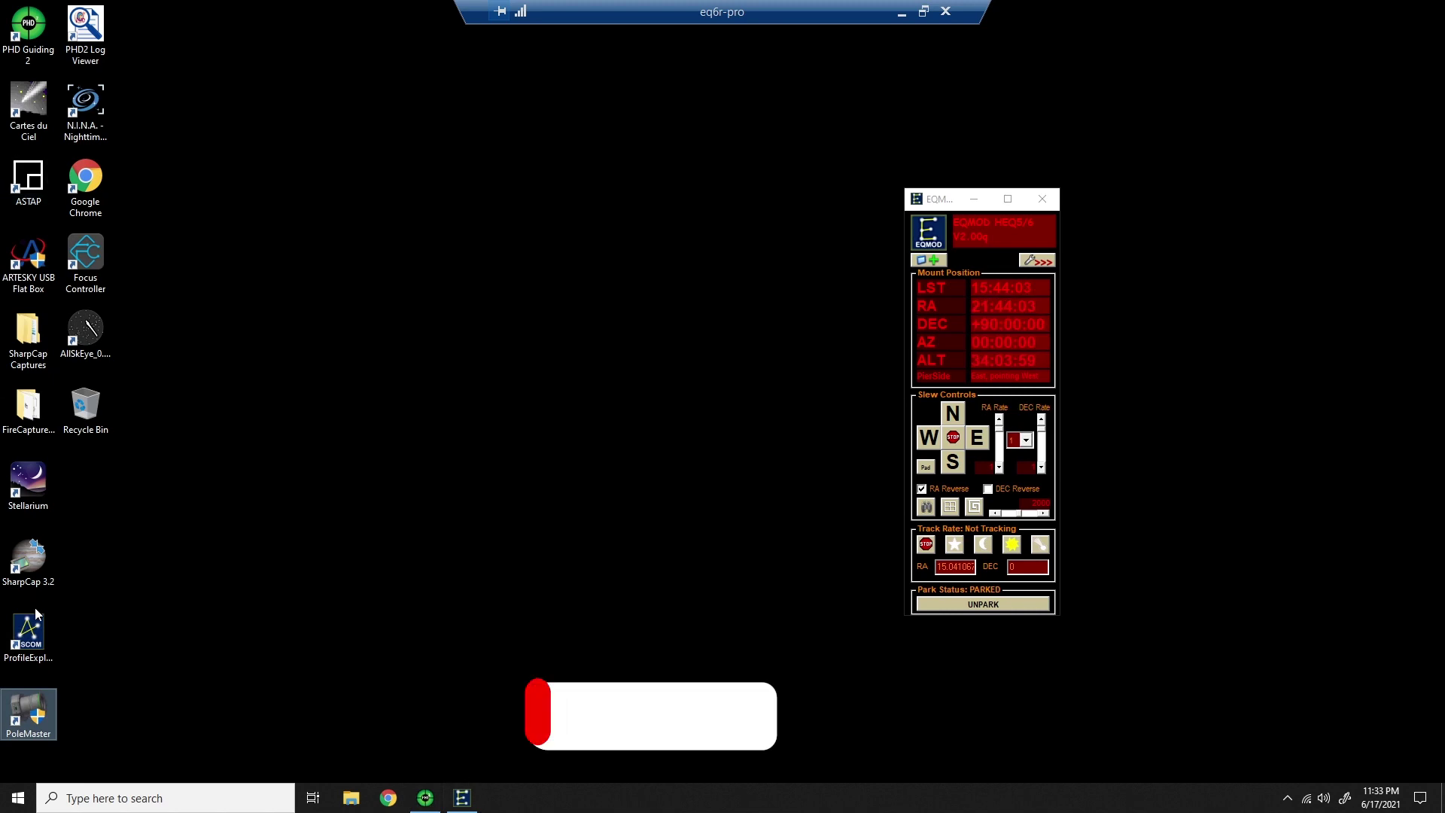
pyautogui.doubleClick(33, 713)
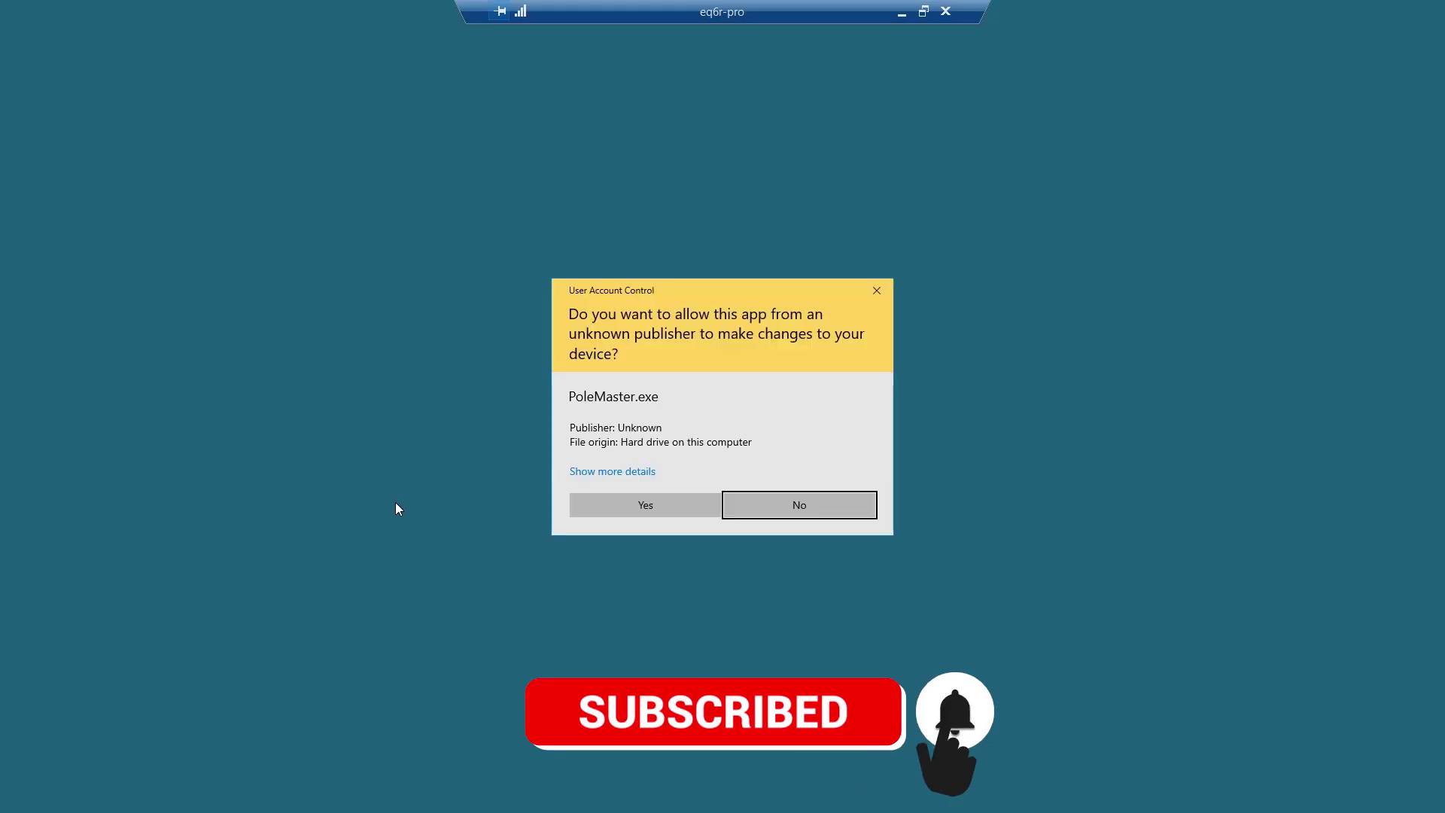
pyautogui.click(666, 503)
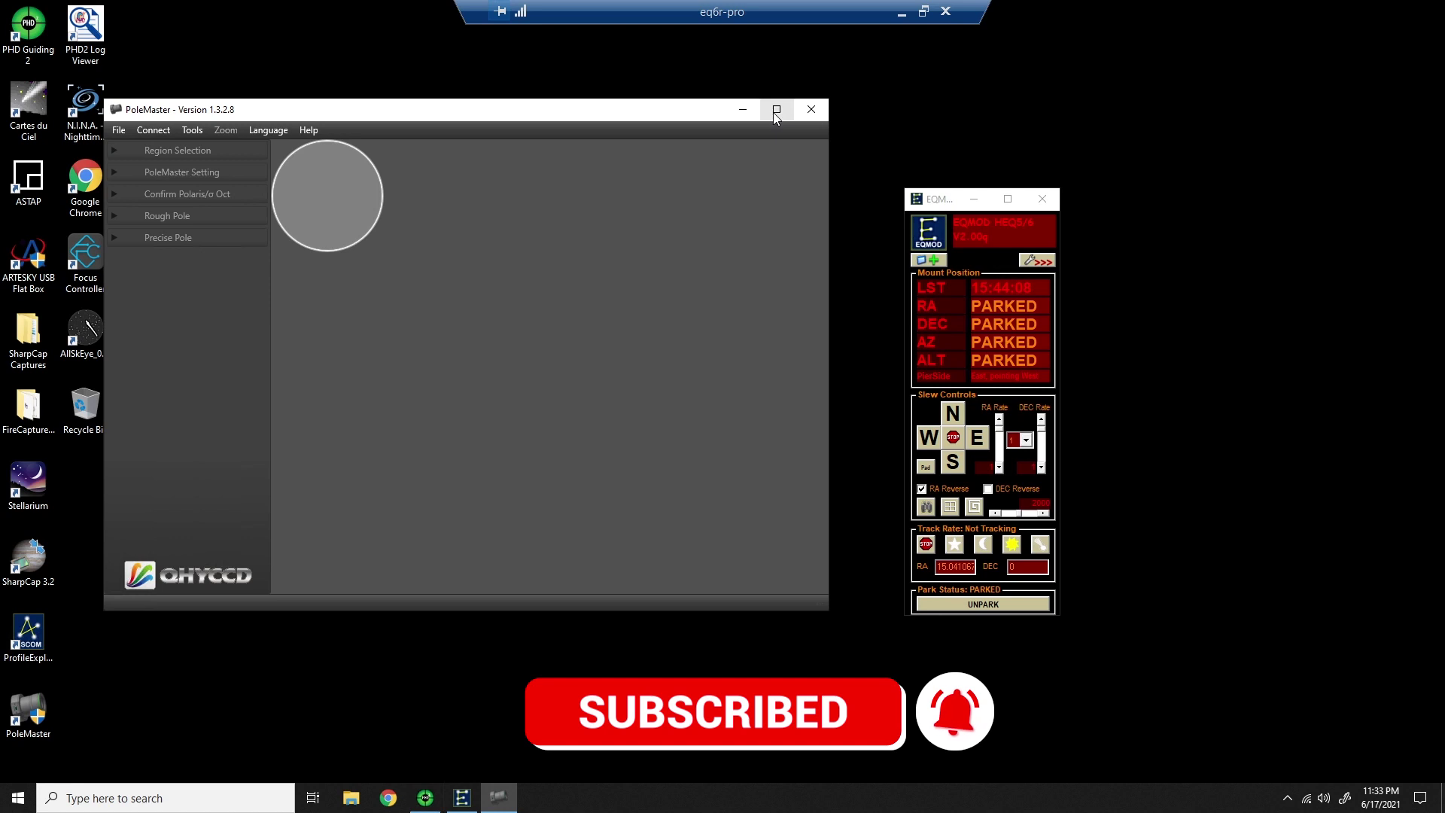
# - Maximize PoleMaster, connect the camera, and set Exp 200 ms and Gain 70
pyautogui.click(773, 112)
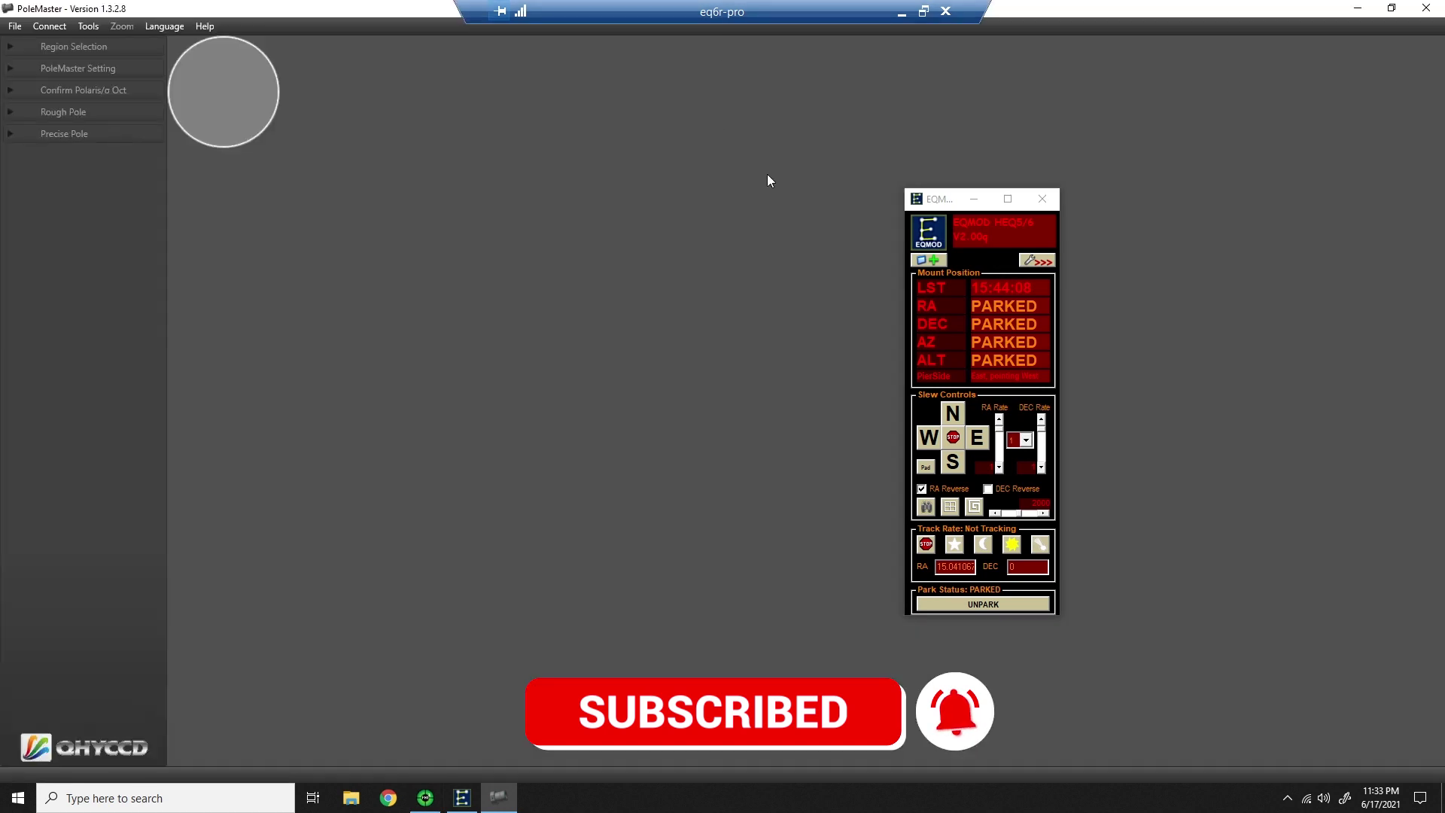
pyautogui.click(50, 26)
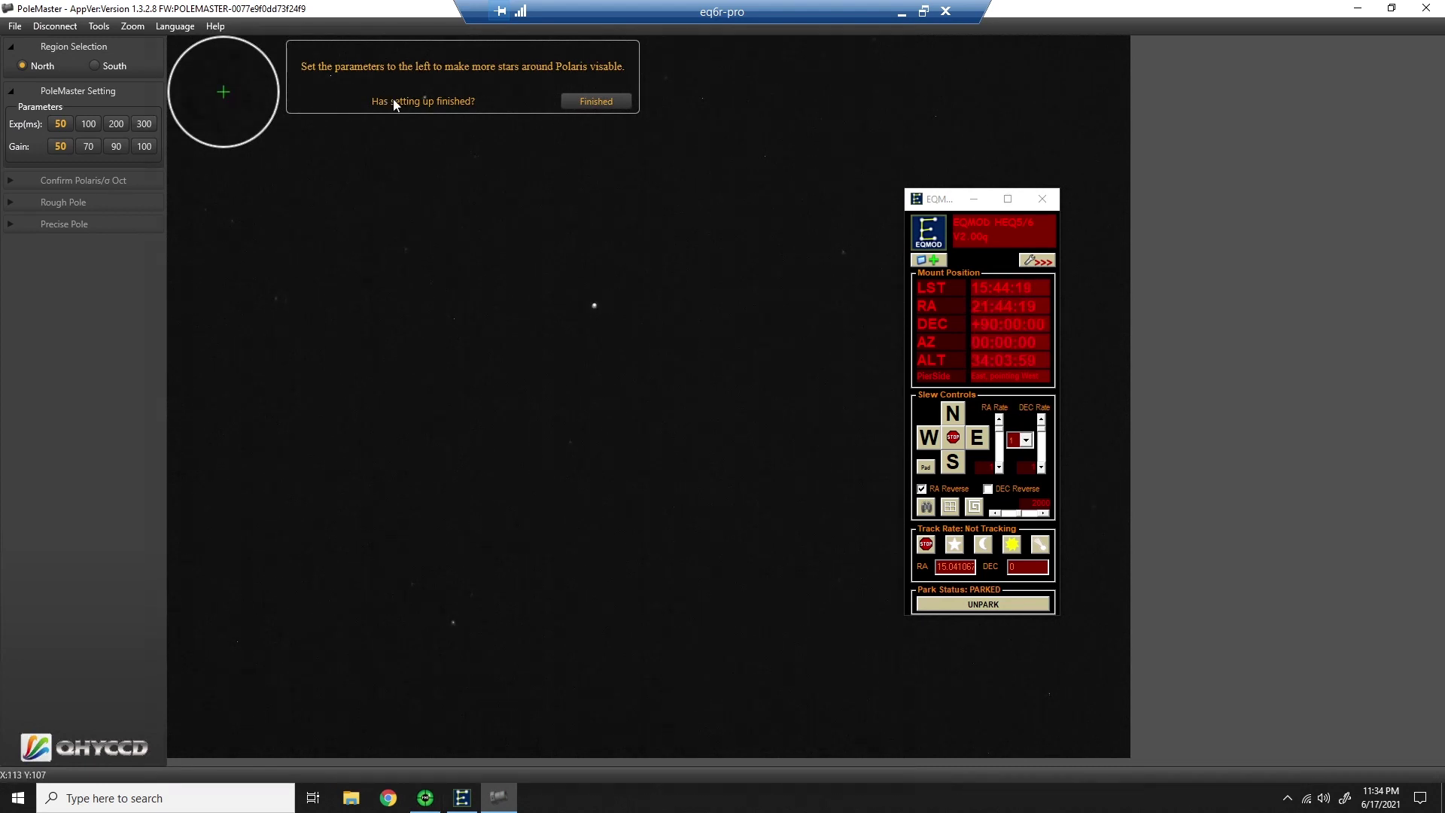
pyautogui.click(120, 124)
pyautogui.click(85, 149)
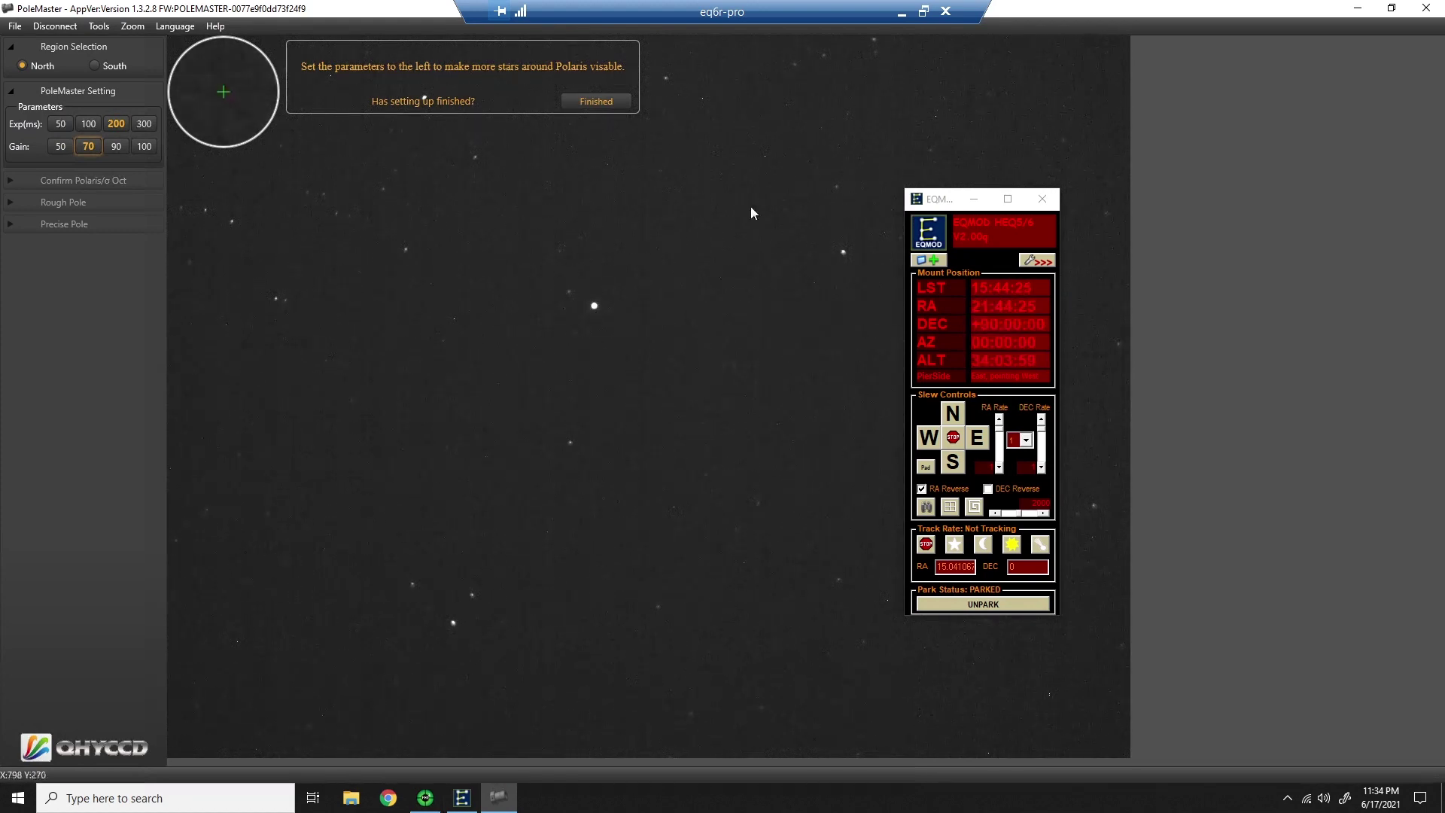
pyautogui.click(597, 101)
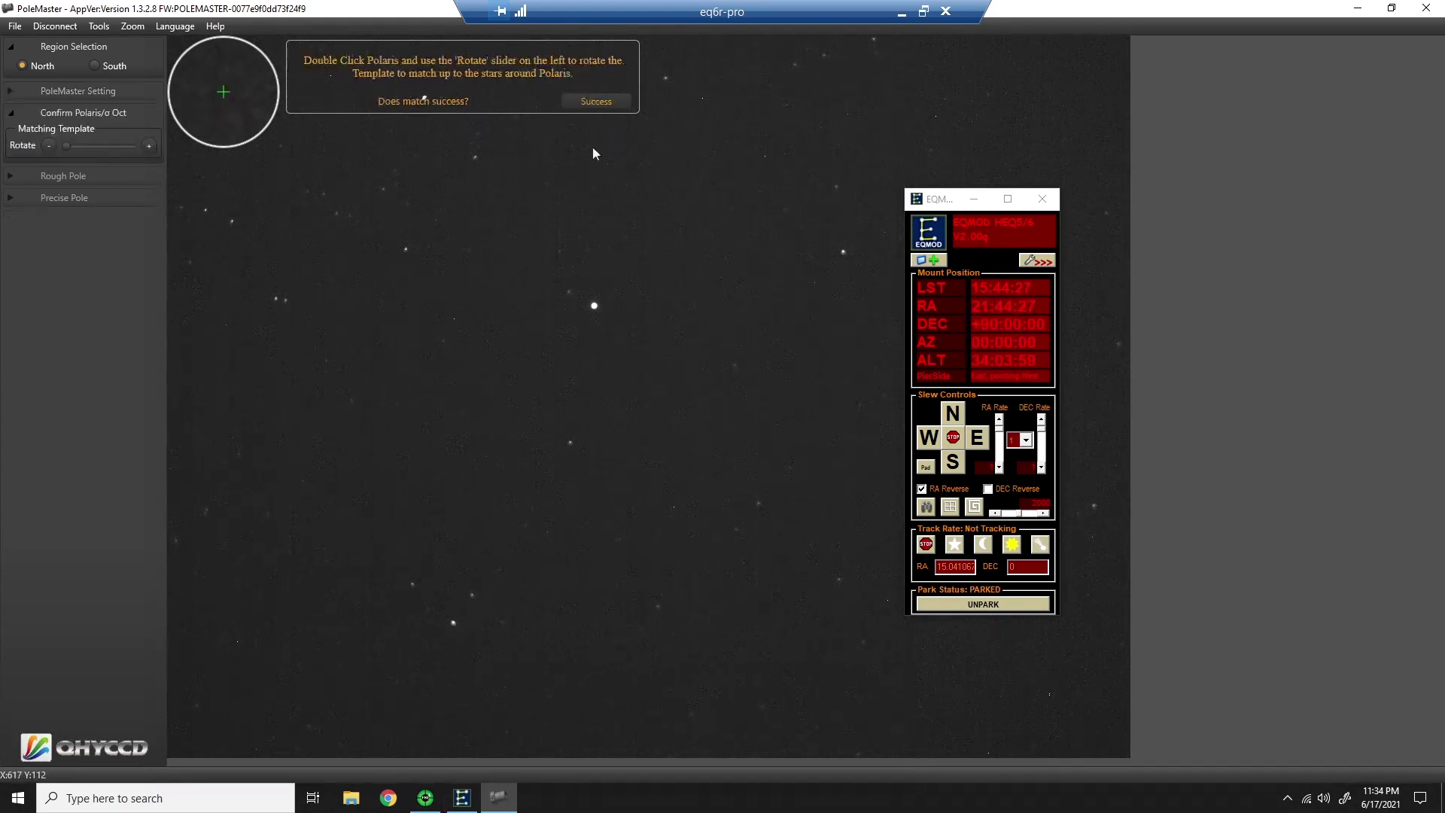
# - Place the template on Polaris, rotate it into line with the nearby stars, and confirm the match
pyautogui.doubleClick(594, 307)
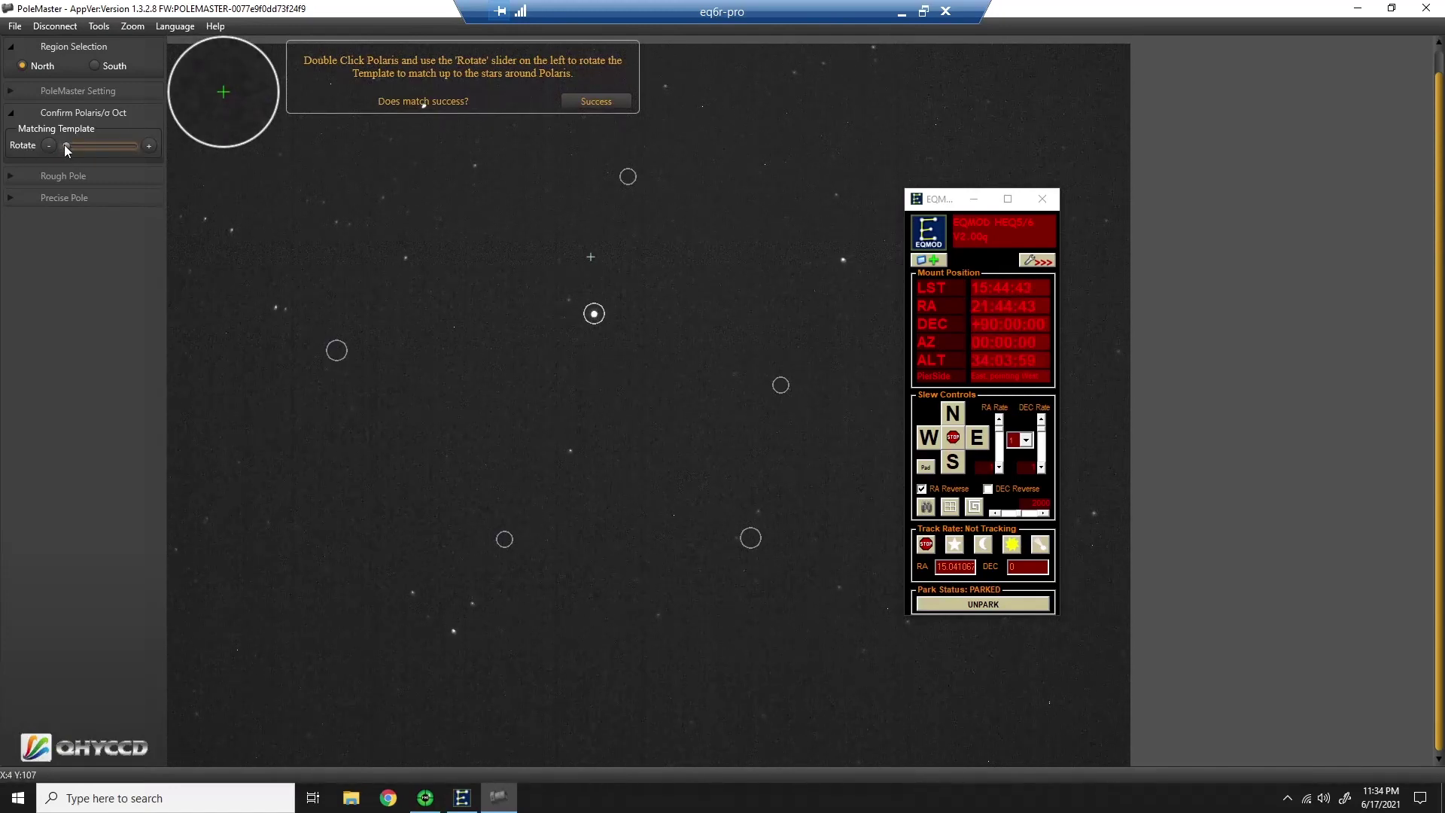
pyautogui.moveTo(65, 144); pyautogui.dragTo(95, 150)
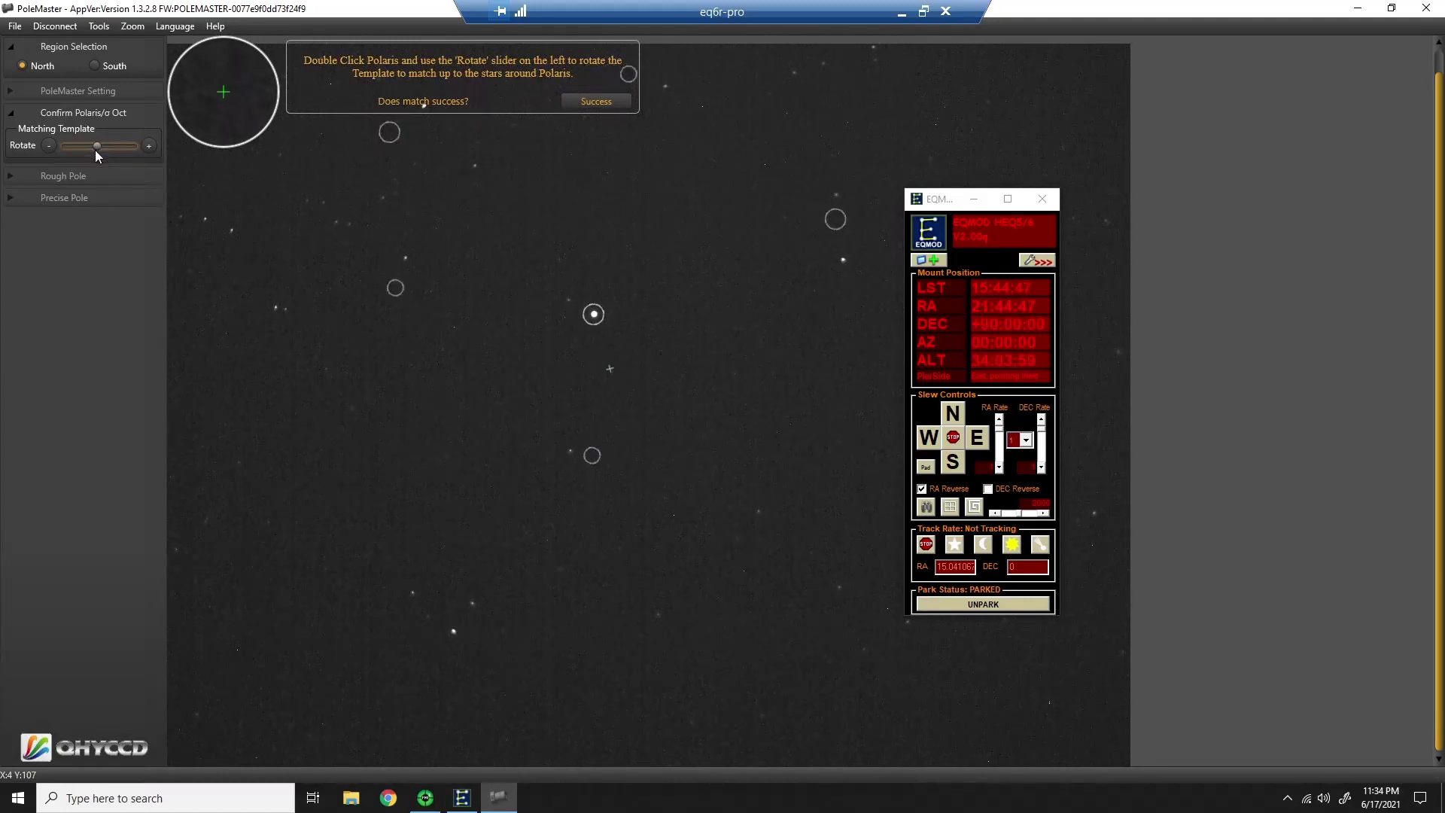
pyautogui.click(152, 149)
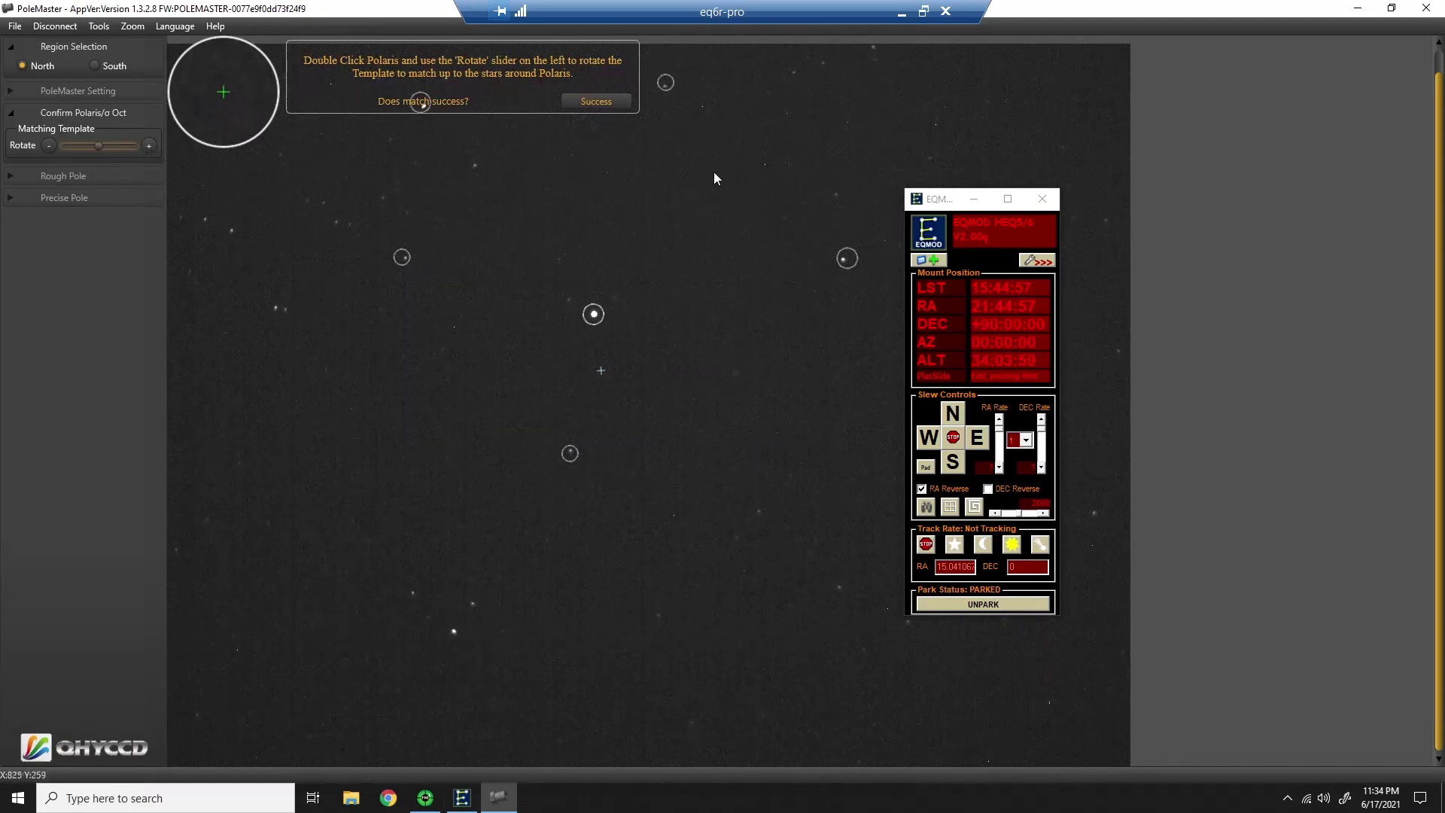
pyautogui.click(596, 101)
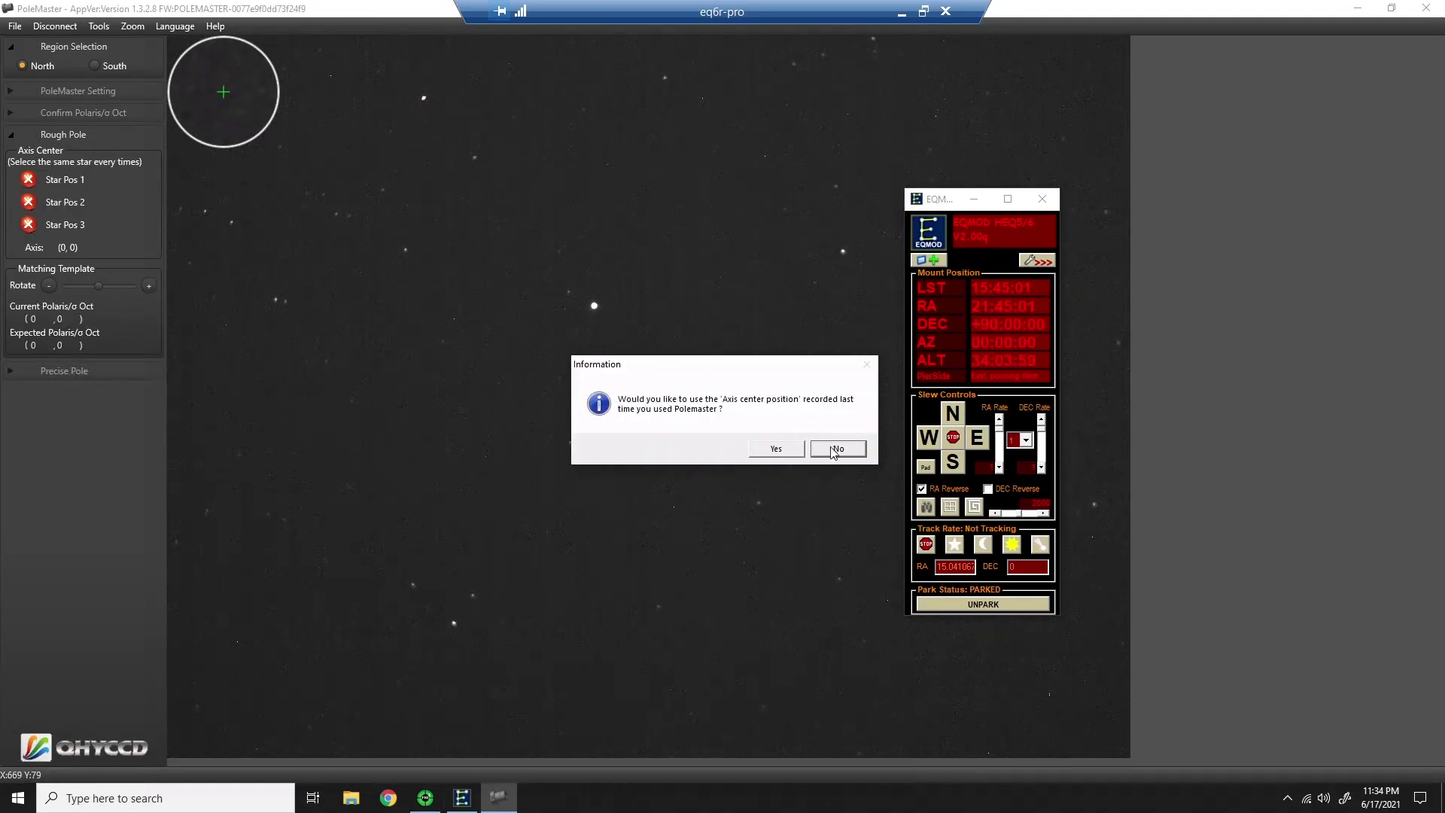
# - Decline the previous axis center and mark the reference star as Star Pos 1
pyautogui.click(836, 450)
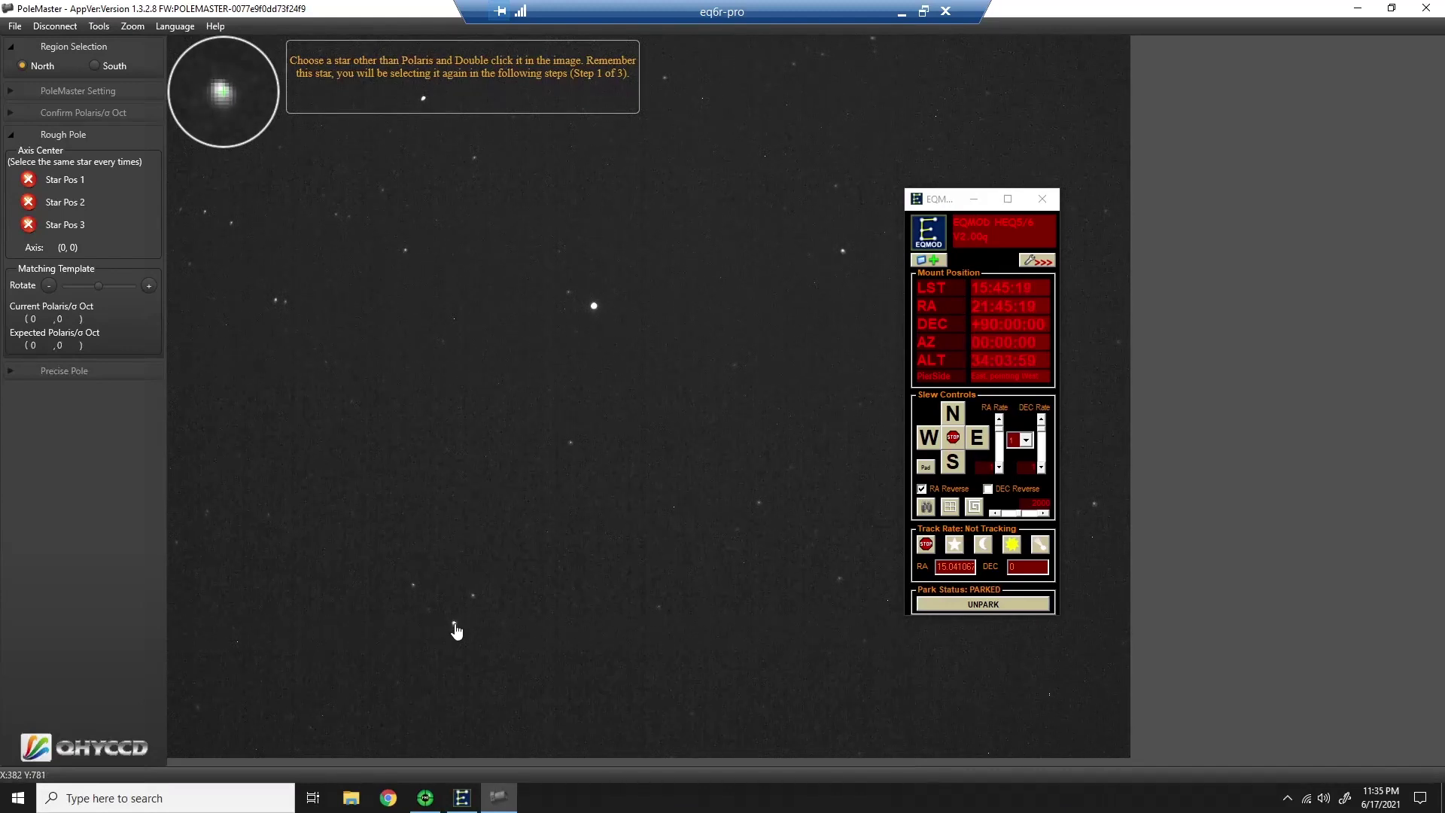
pyautogui.doubleClick(455, 624)
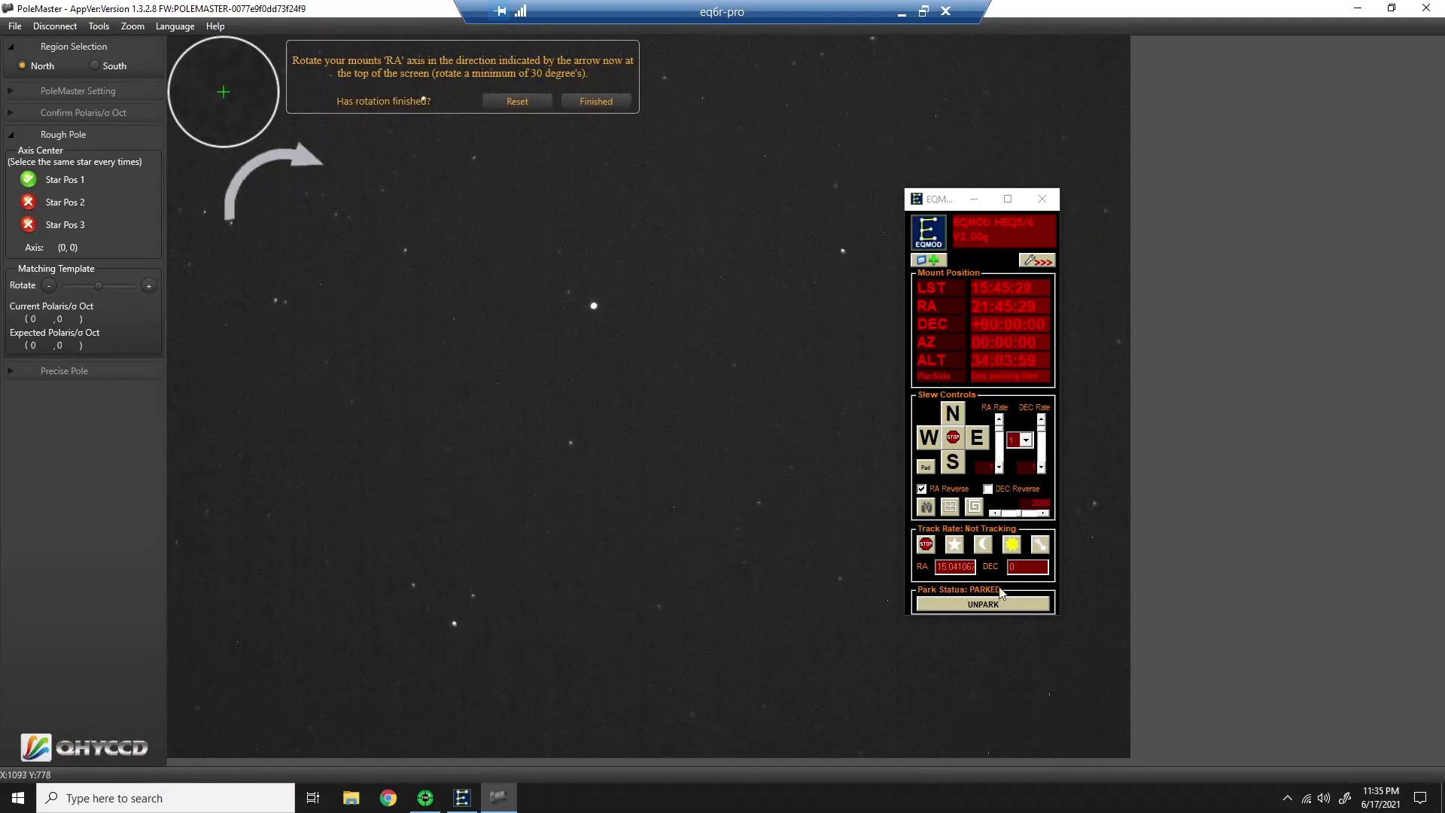
# - Unpark the mount, slew RA east at rate 4, and mark the star's second position
pyautogui.click(983, 604)
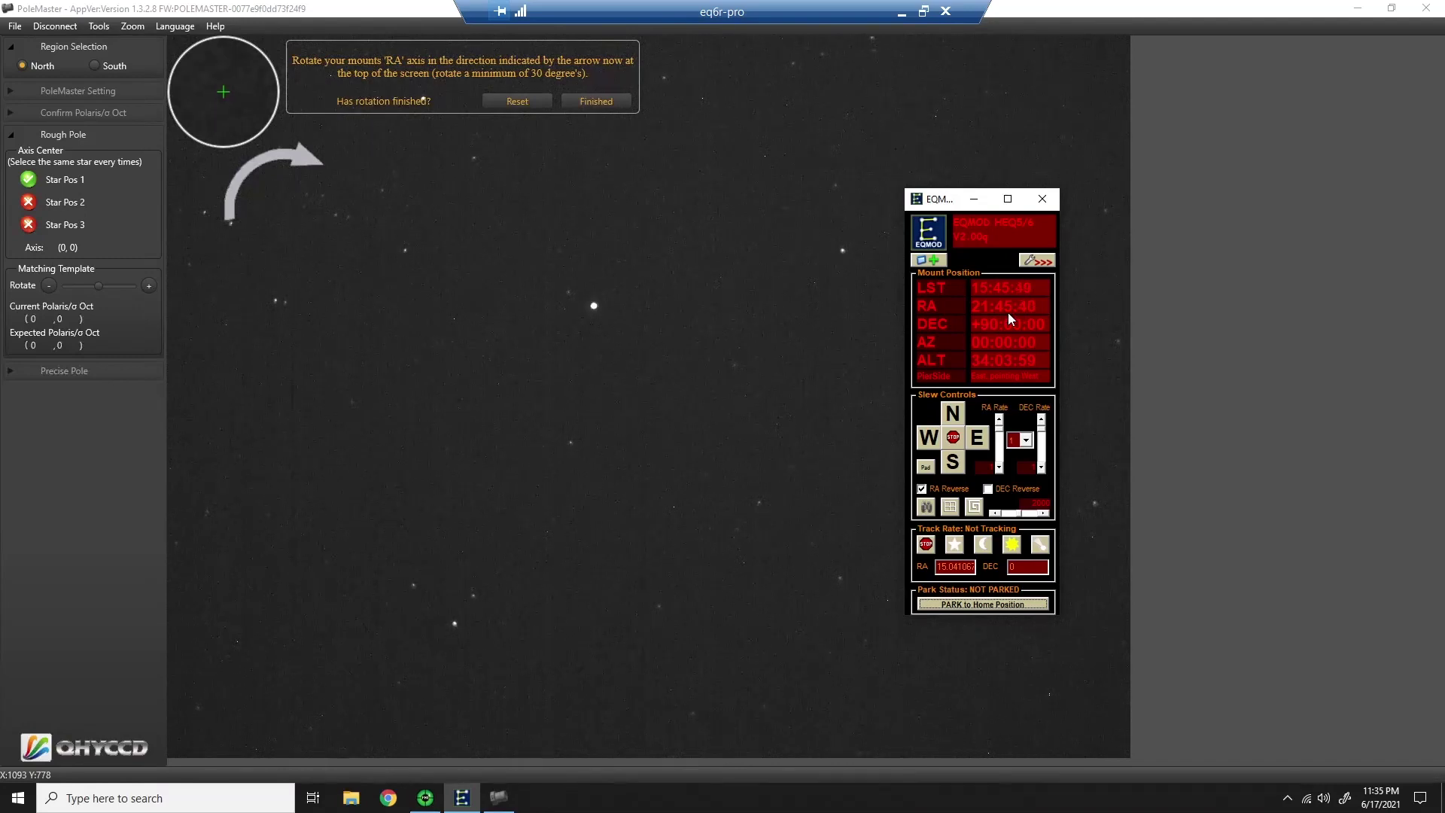
pyautogui.click(1026, 440)
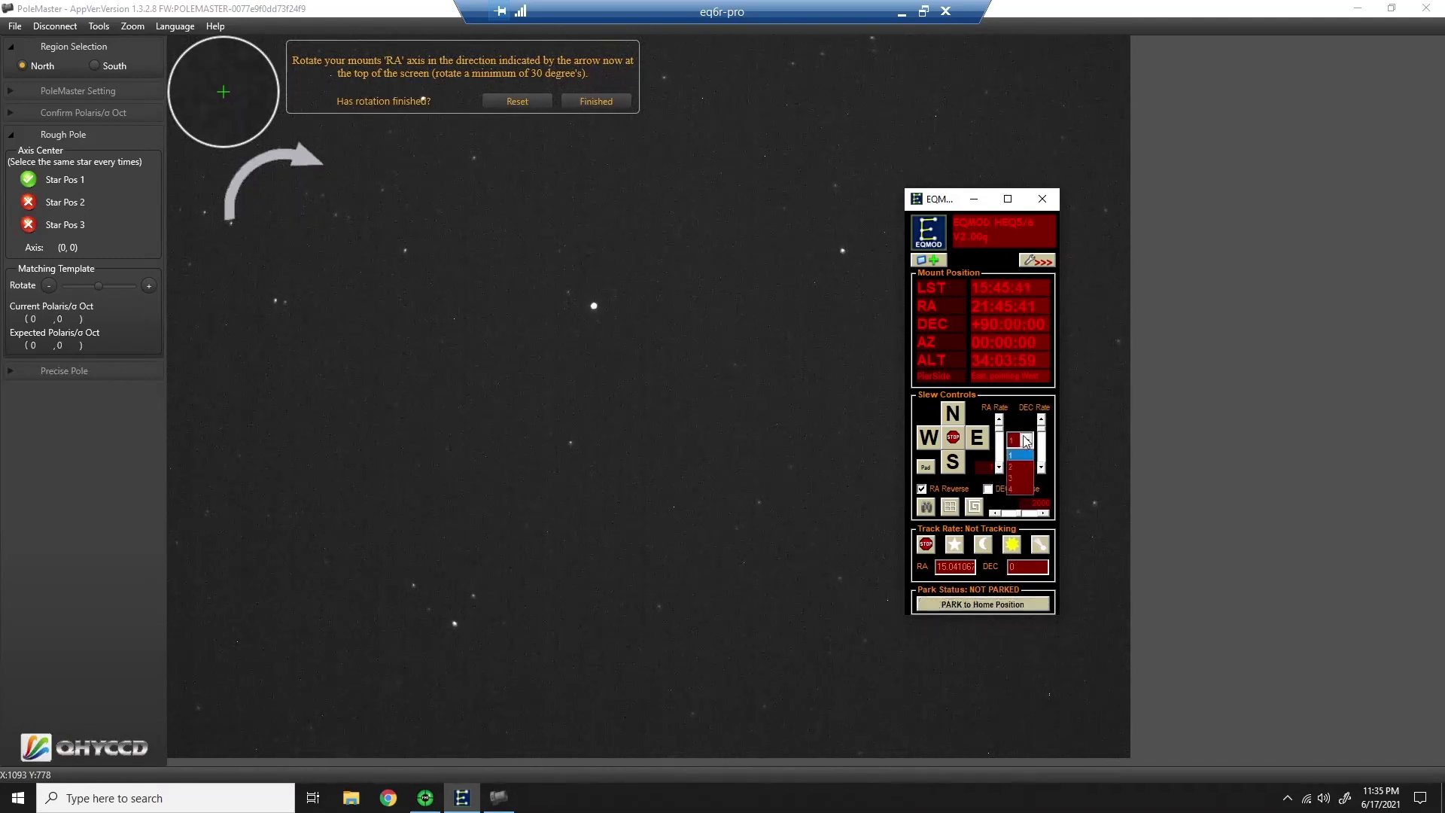
pyautogui.click(1020, 490)
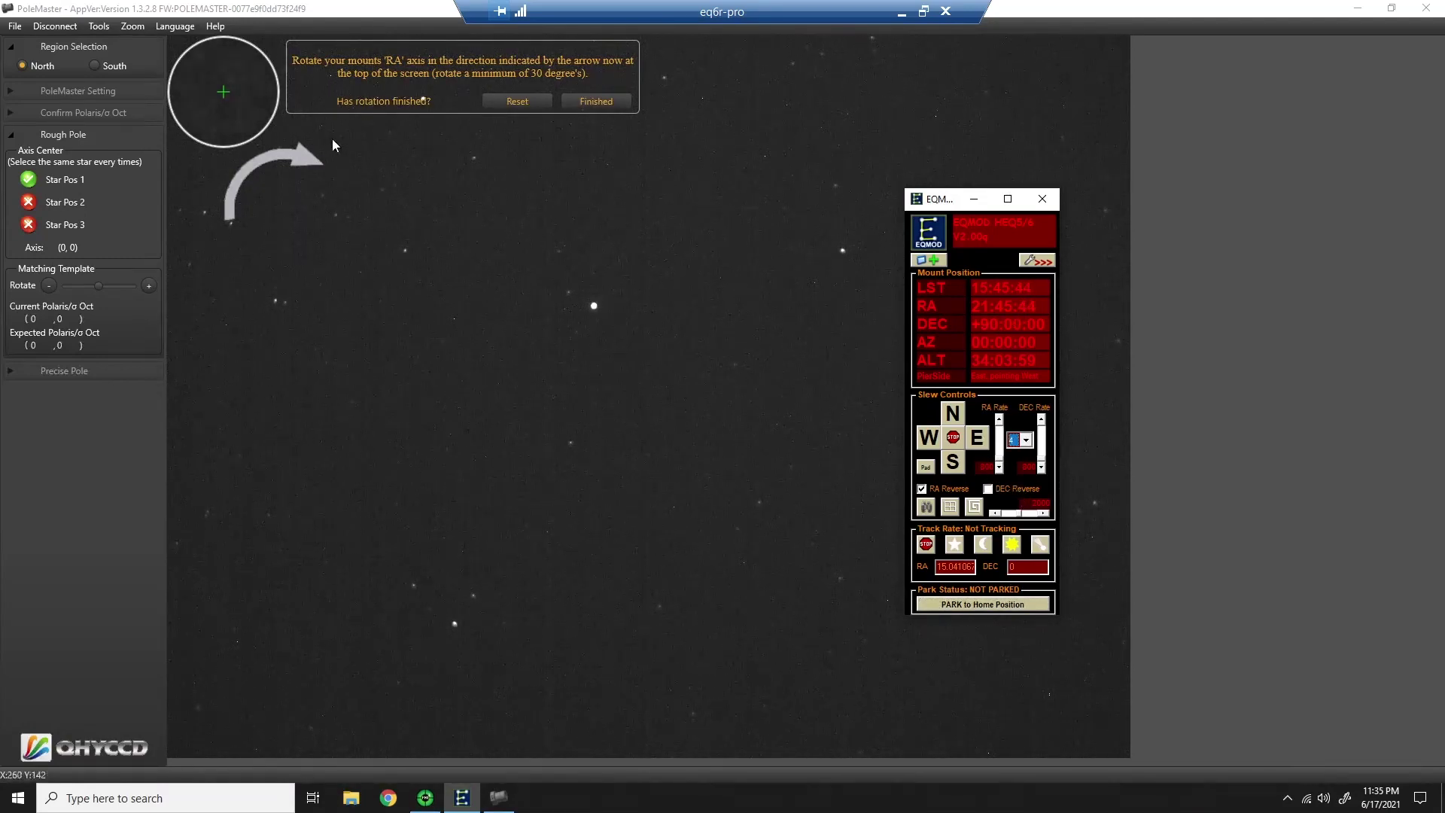
pyautogui.click(978, 444)
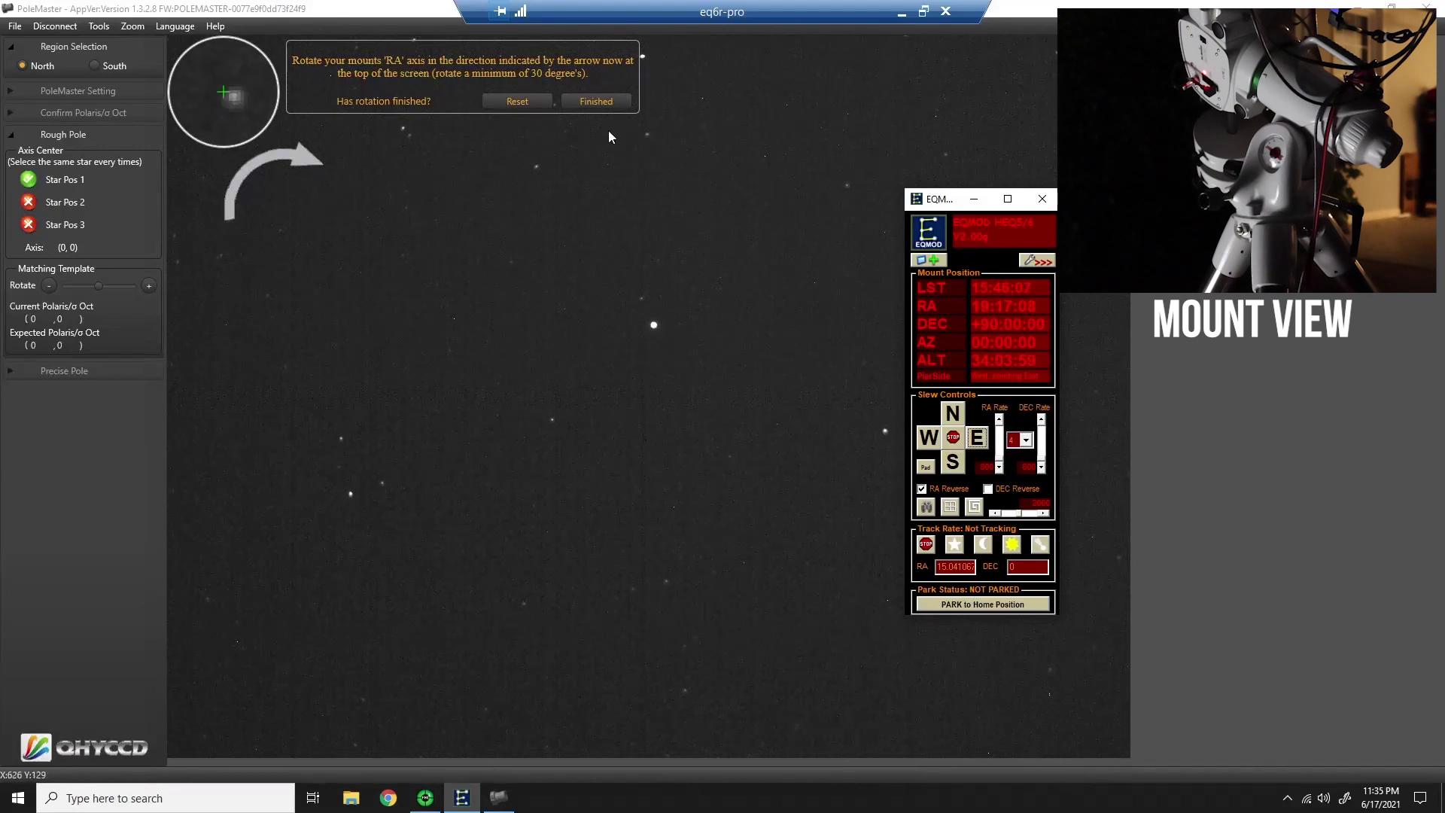
pyautogui.click(595, 102)
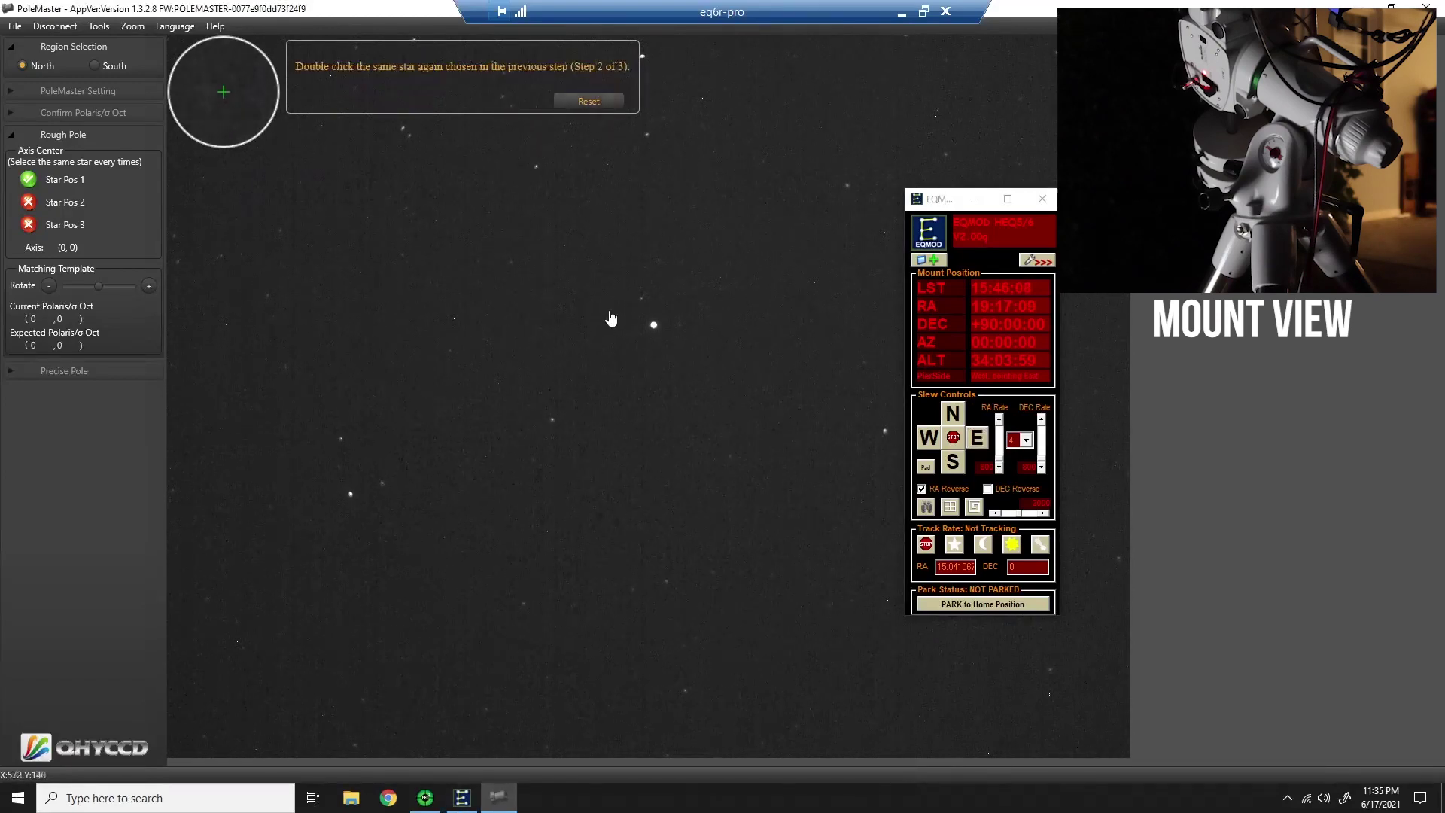
pyautogui.doubleClick(351, 494)
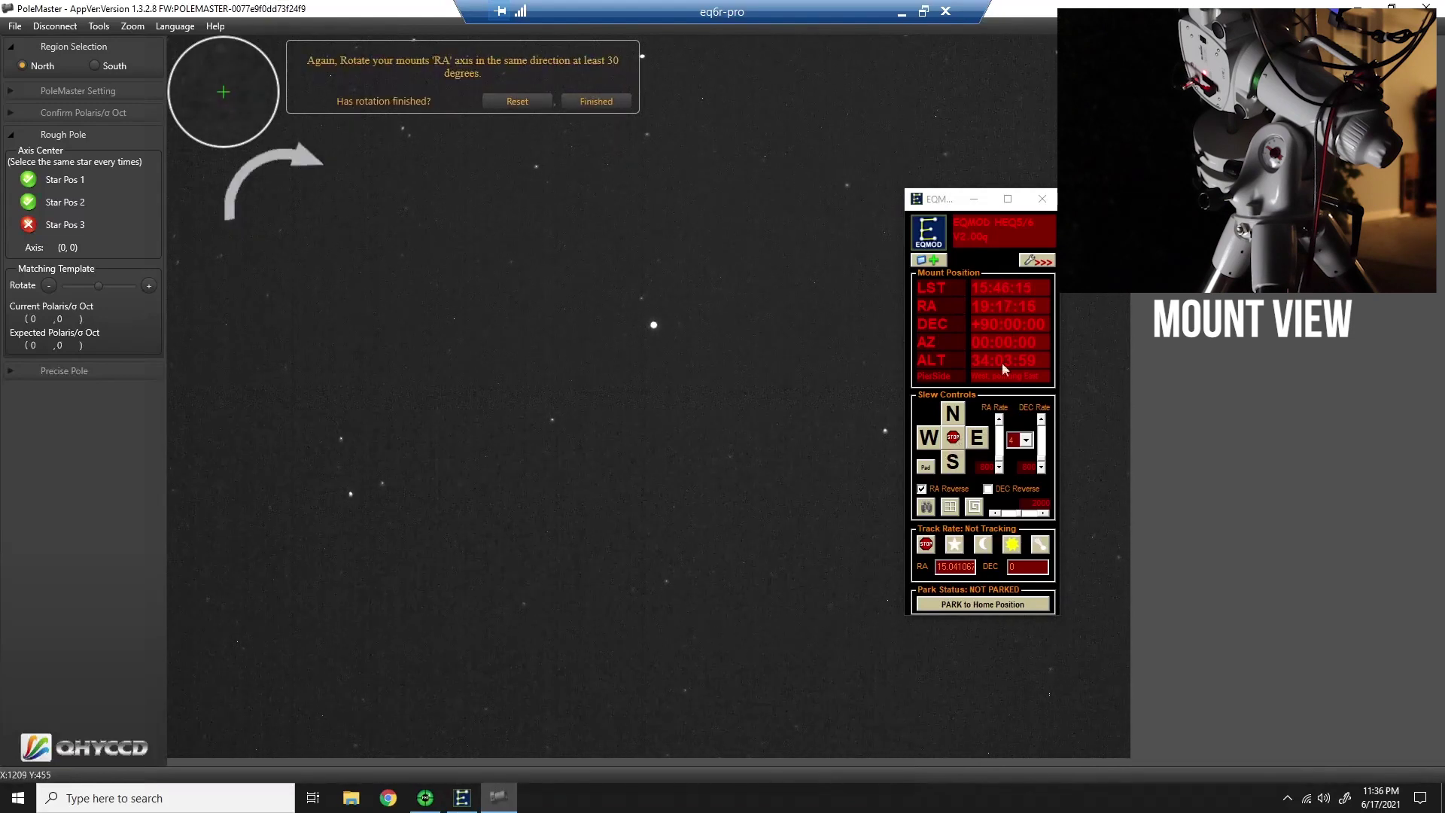
# - Rotate RA about another 30 degrees and mark the star's third position
pyautogui.moveTo(976, 444); pyautogui.dragTo(977, 442)
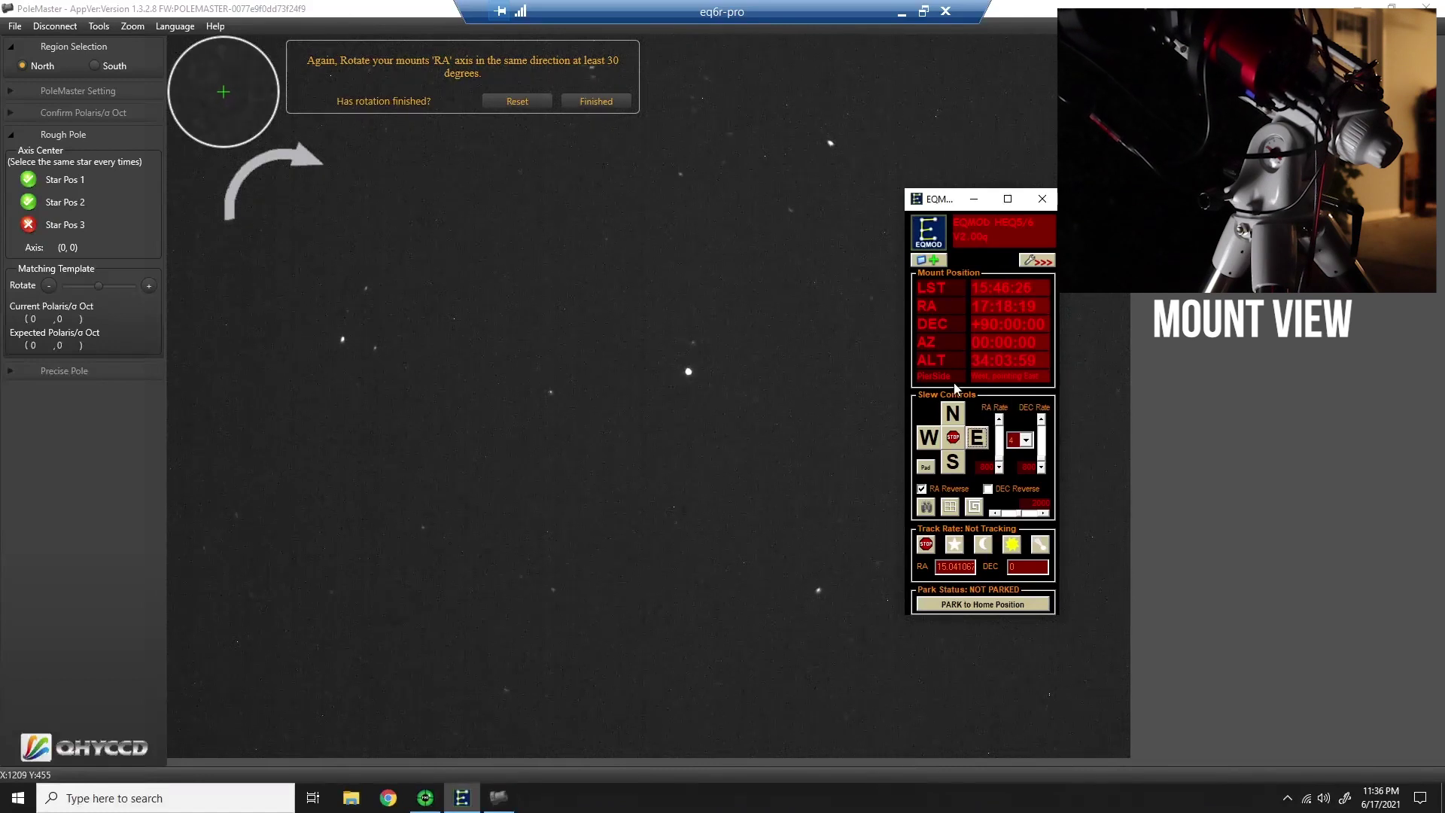
pyautogui.click(596, 102)
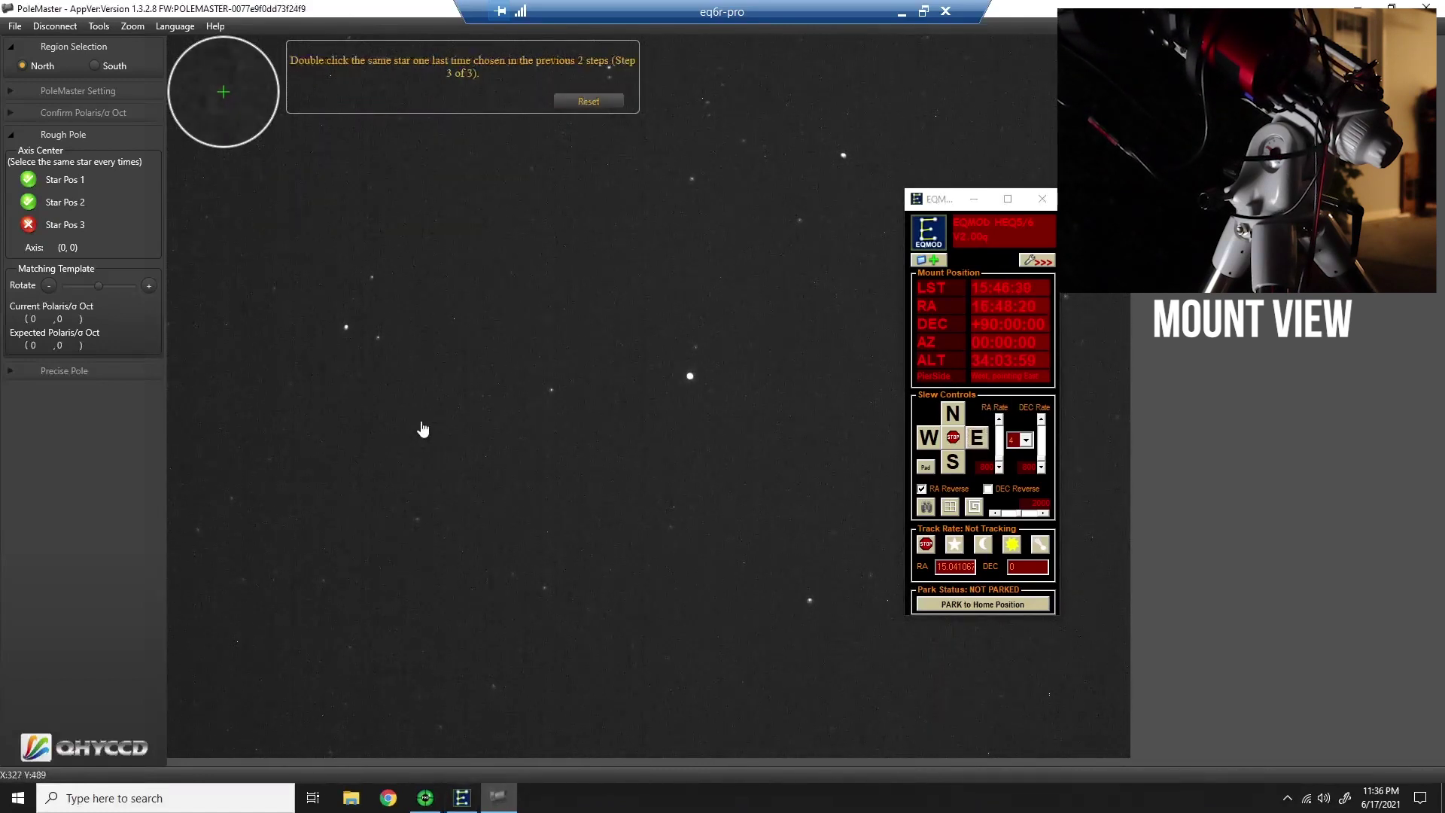
pyautogui.doubleClick(347, 329)
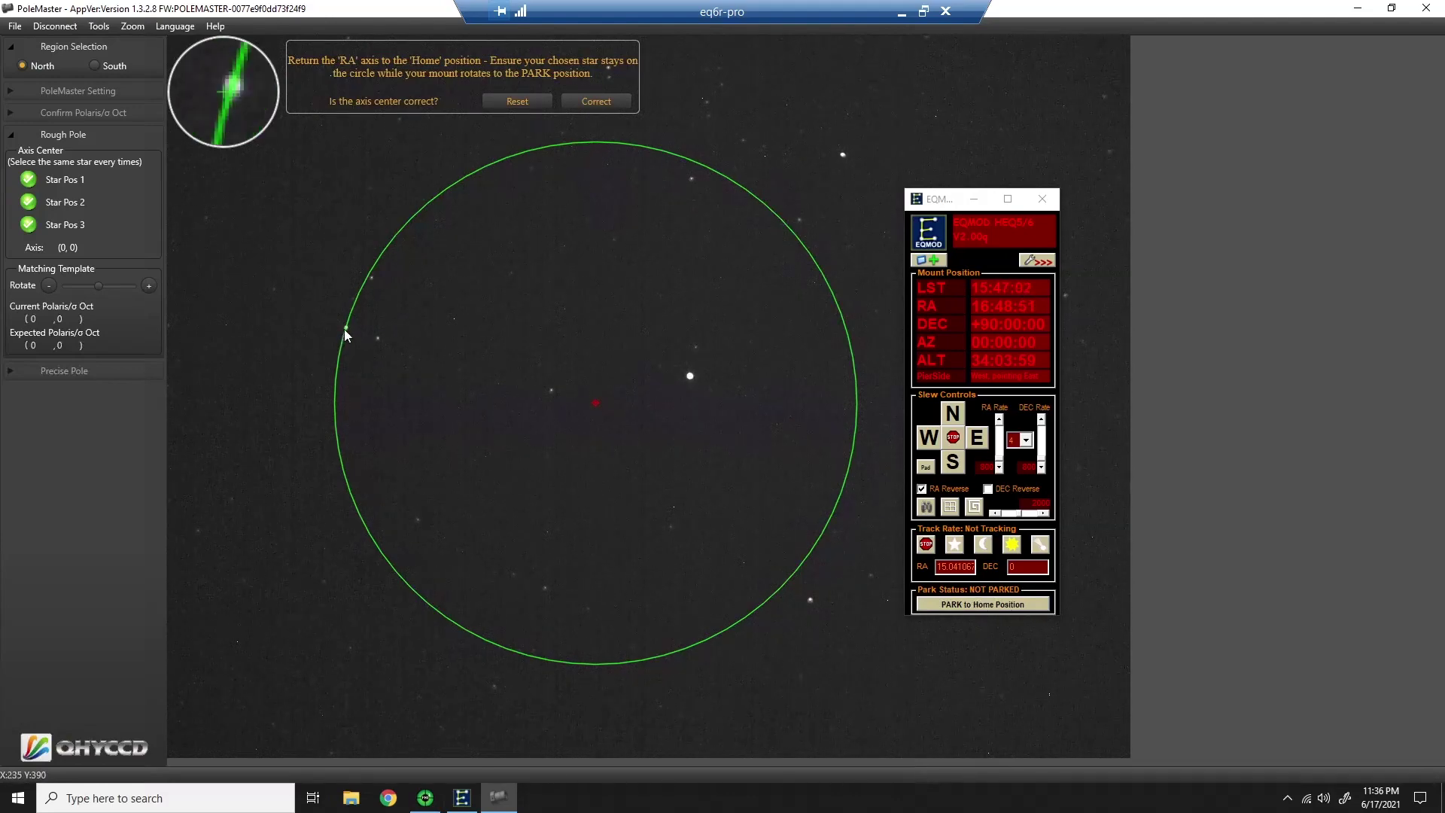
# - Park the mount at its home position in EQMOD, keeping the star on the RA circle
pyautogui.click(961, 604)
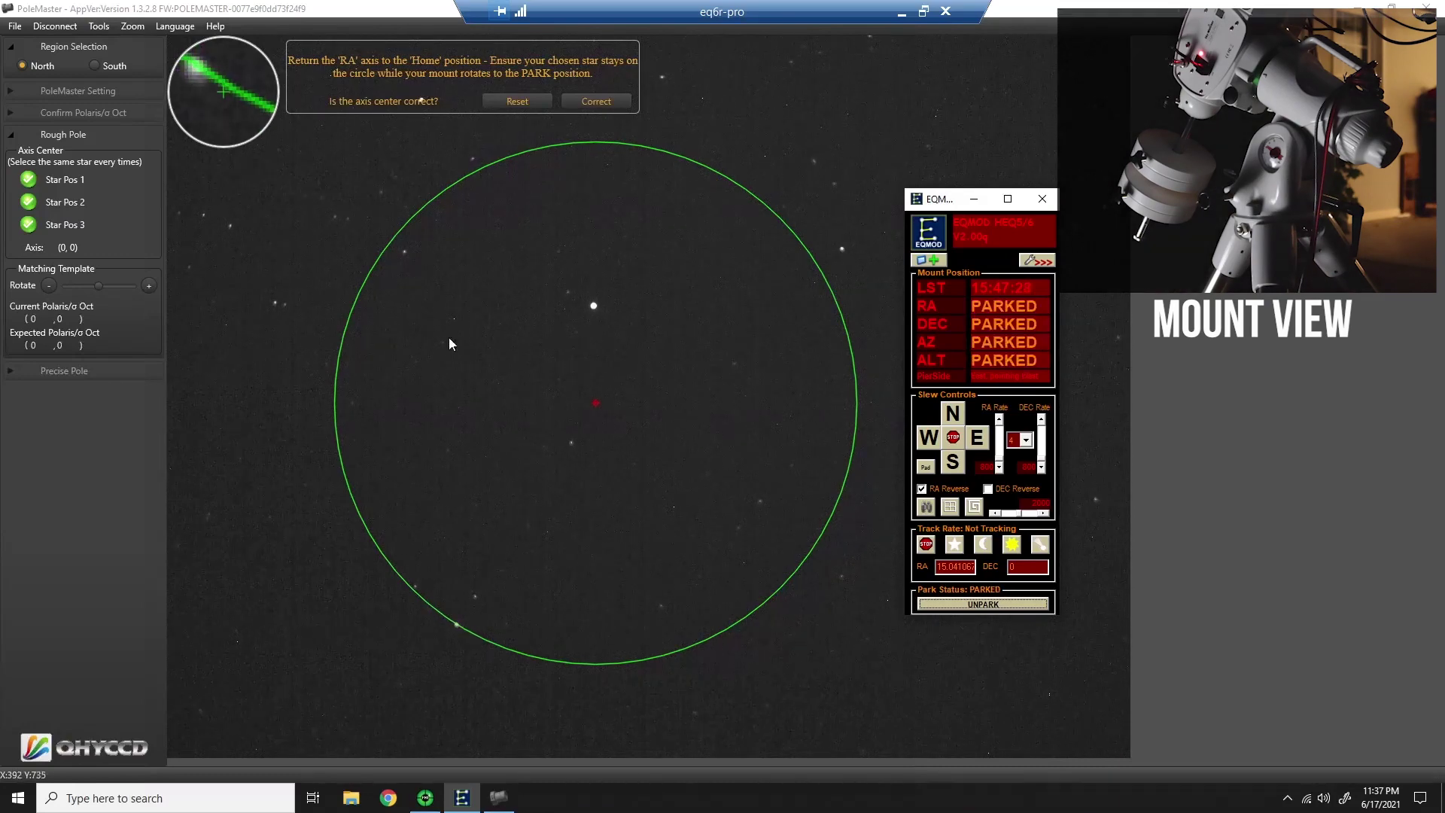
# - Confirm the axis centre at (569,488), place the template on Polaris, and accept the match
pyautogui.click(606, 101)
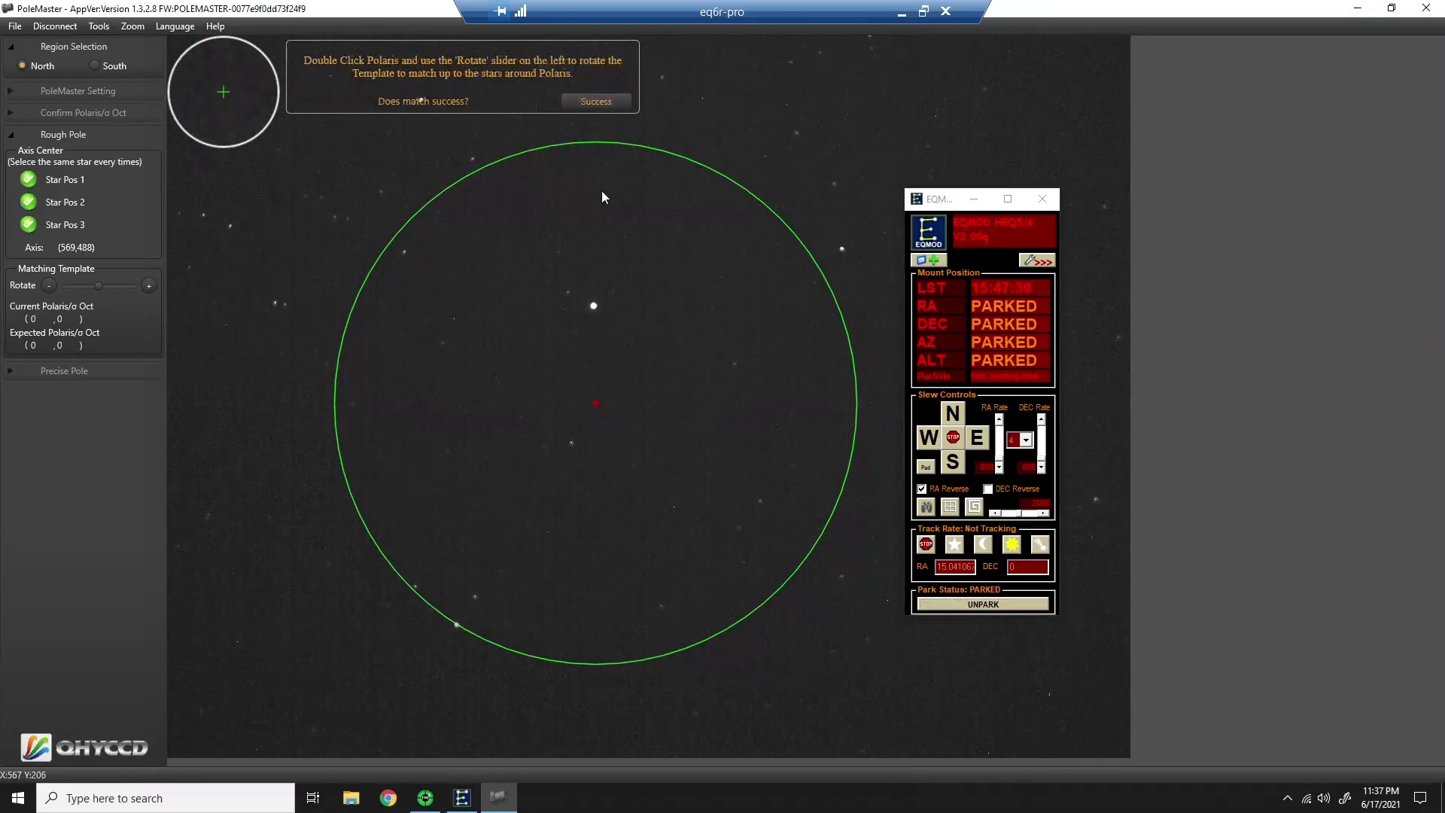
pyautogui.doubleClick(595, 308)
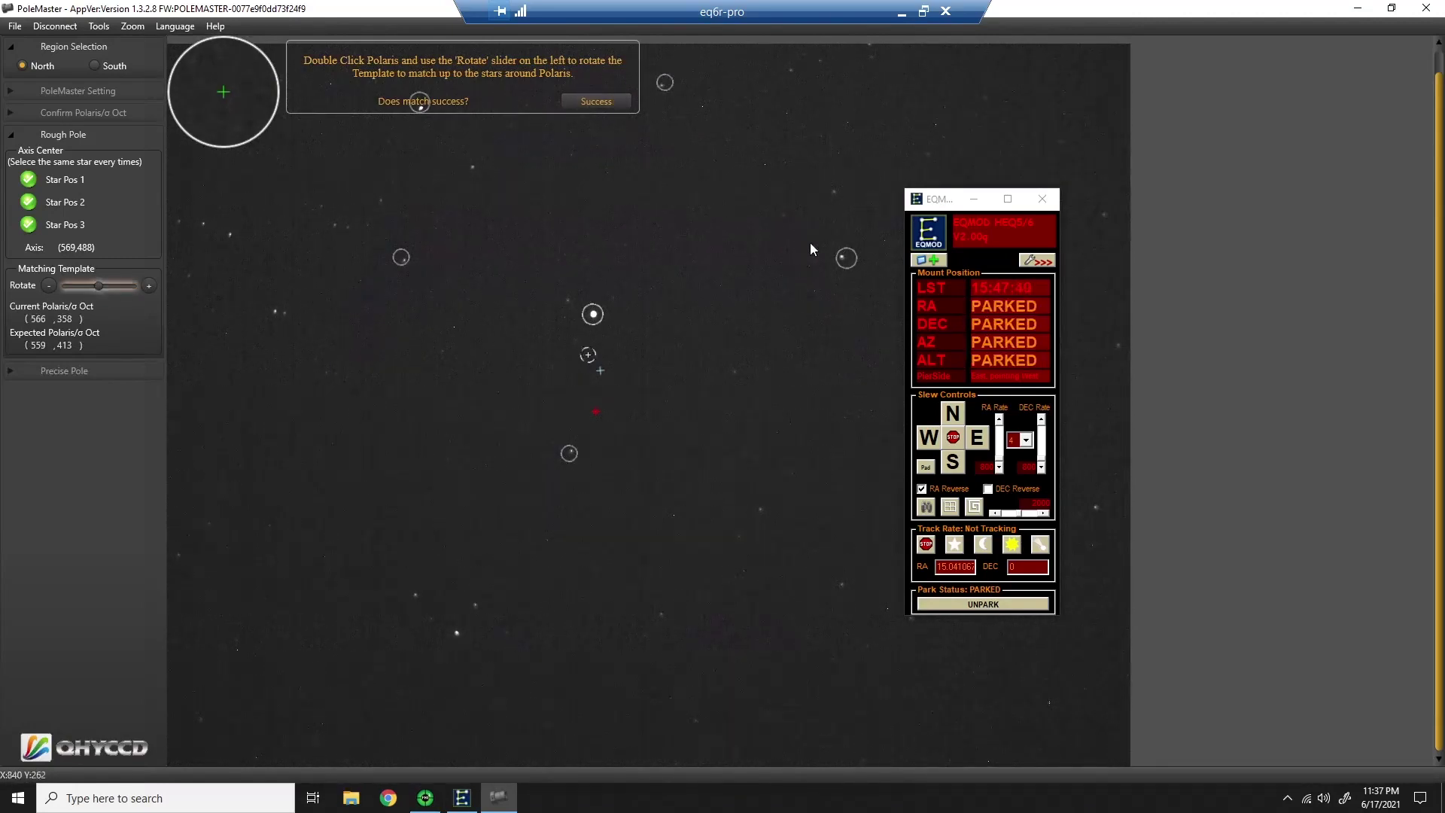
pyautogui.click(599, 106)
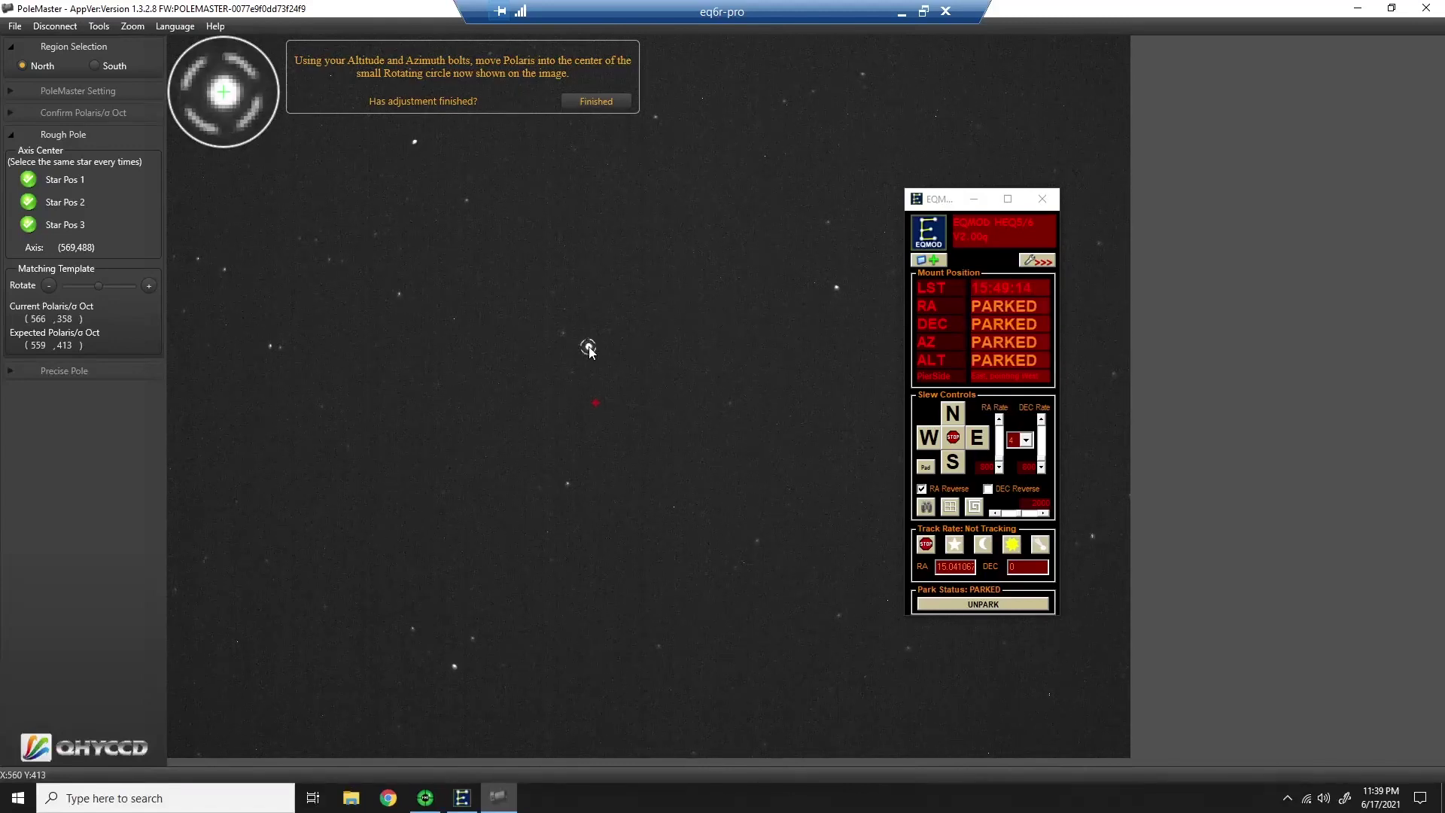
# - Refit the template on the moved Polaris with a slight rotation and accept it
pyautogui.click(596, 102)
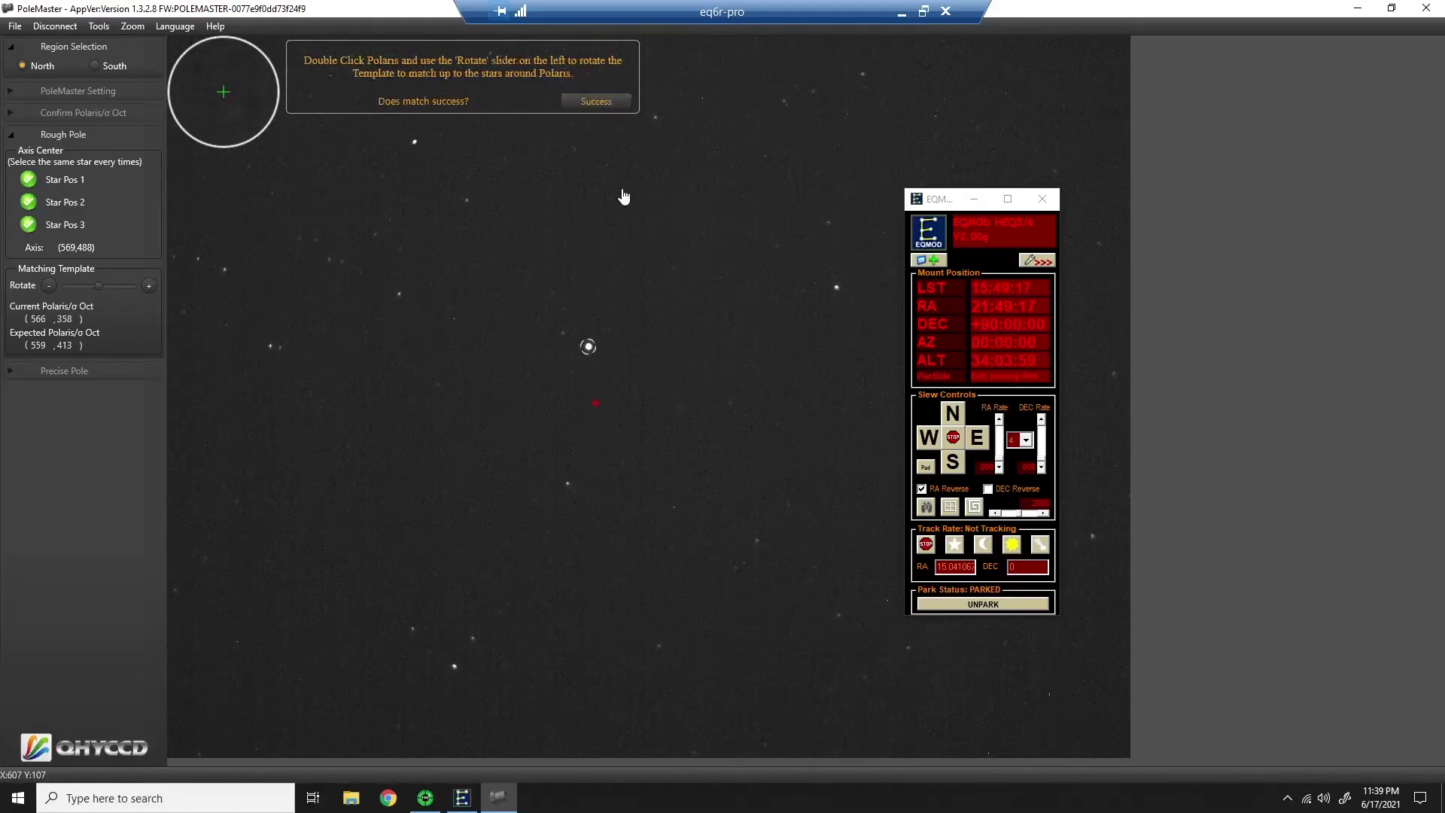
pyautogui.doubleClick(588, 348)
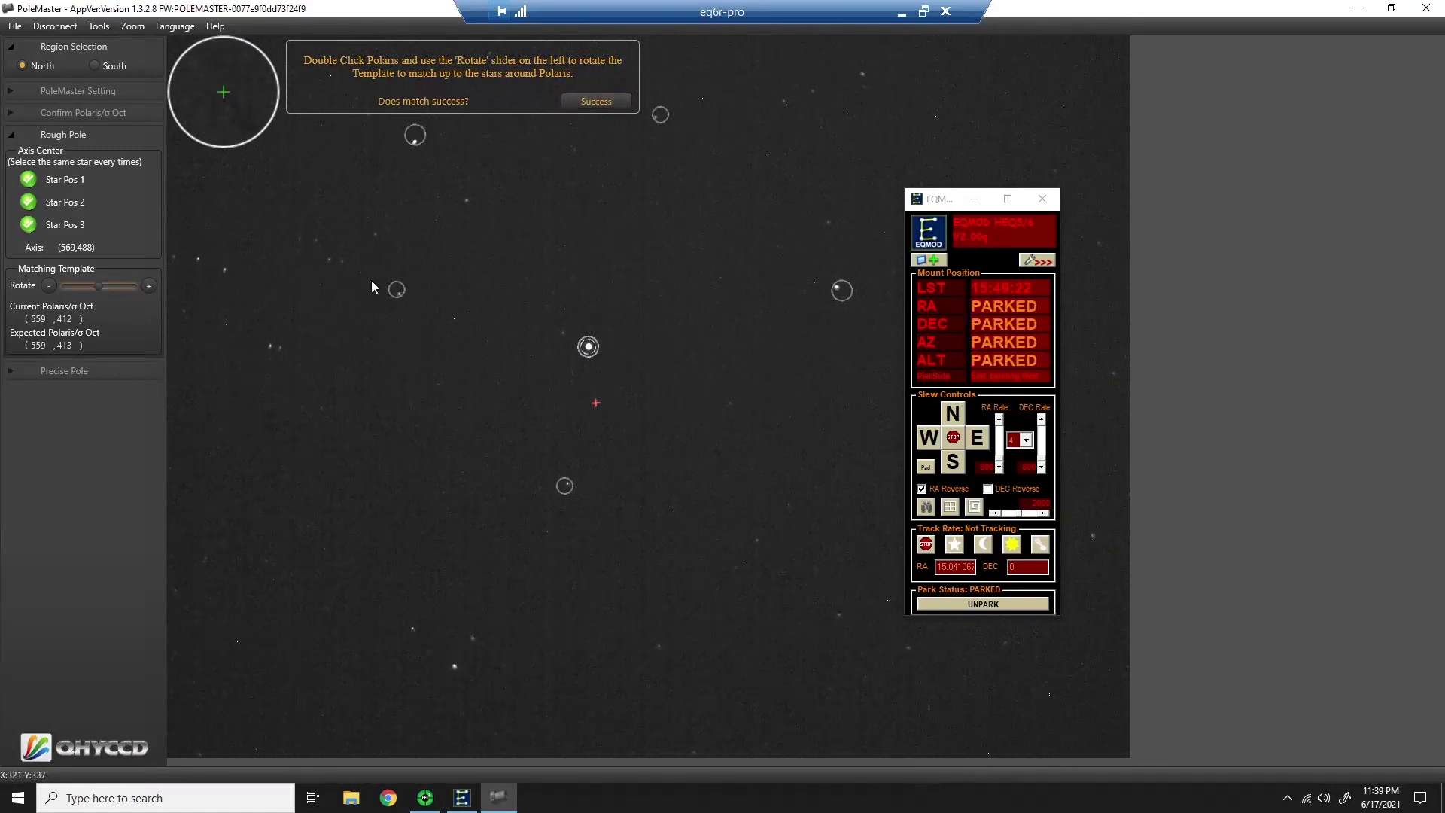
pyautogui.click(50, 286)
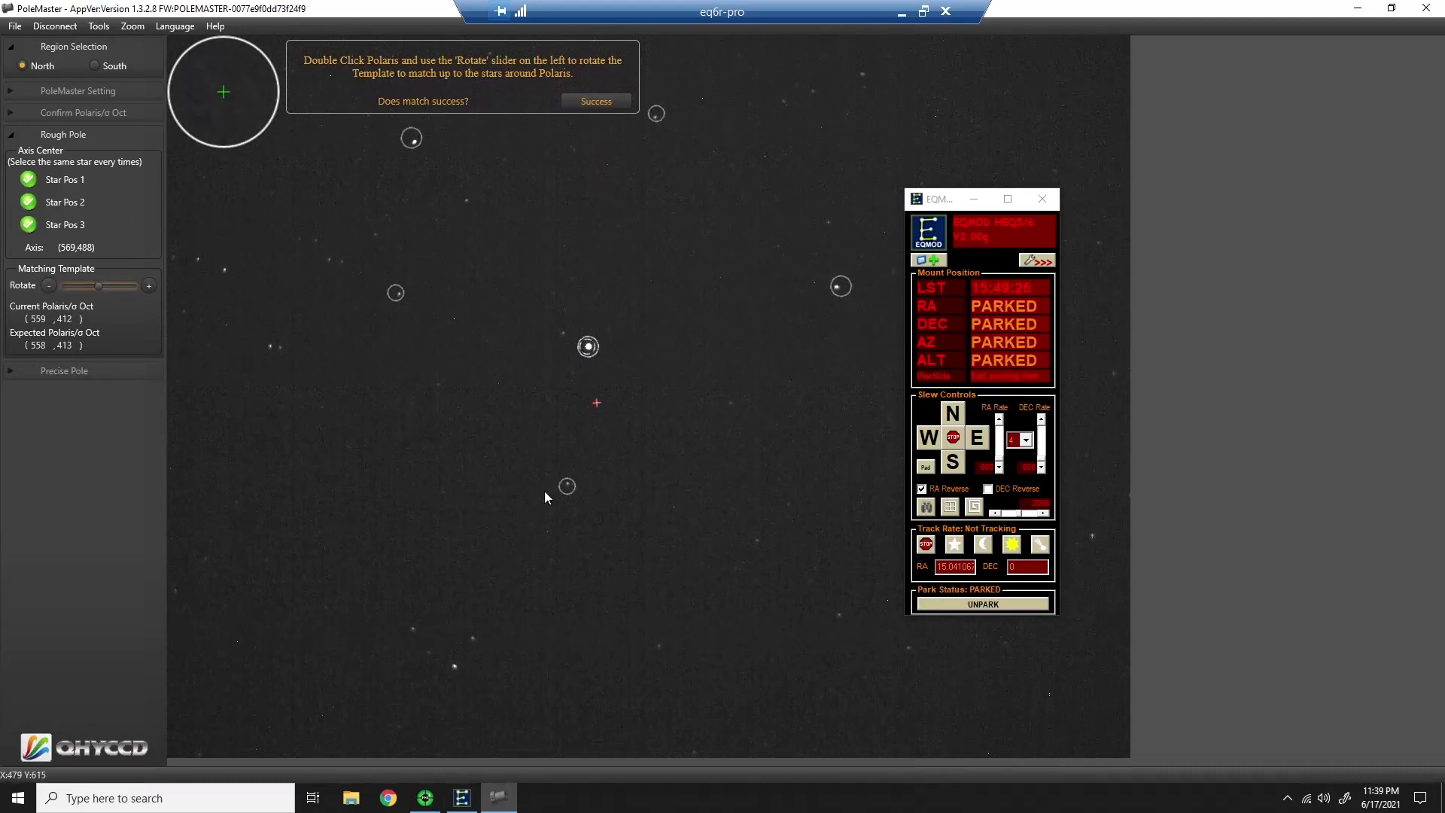
pyautogui.click(596, 106)
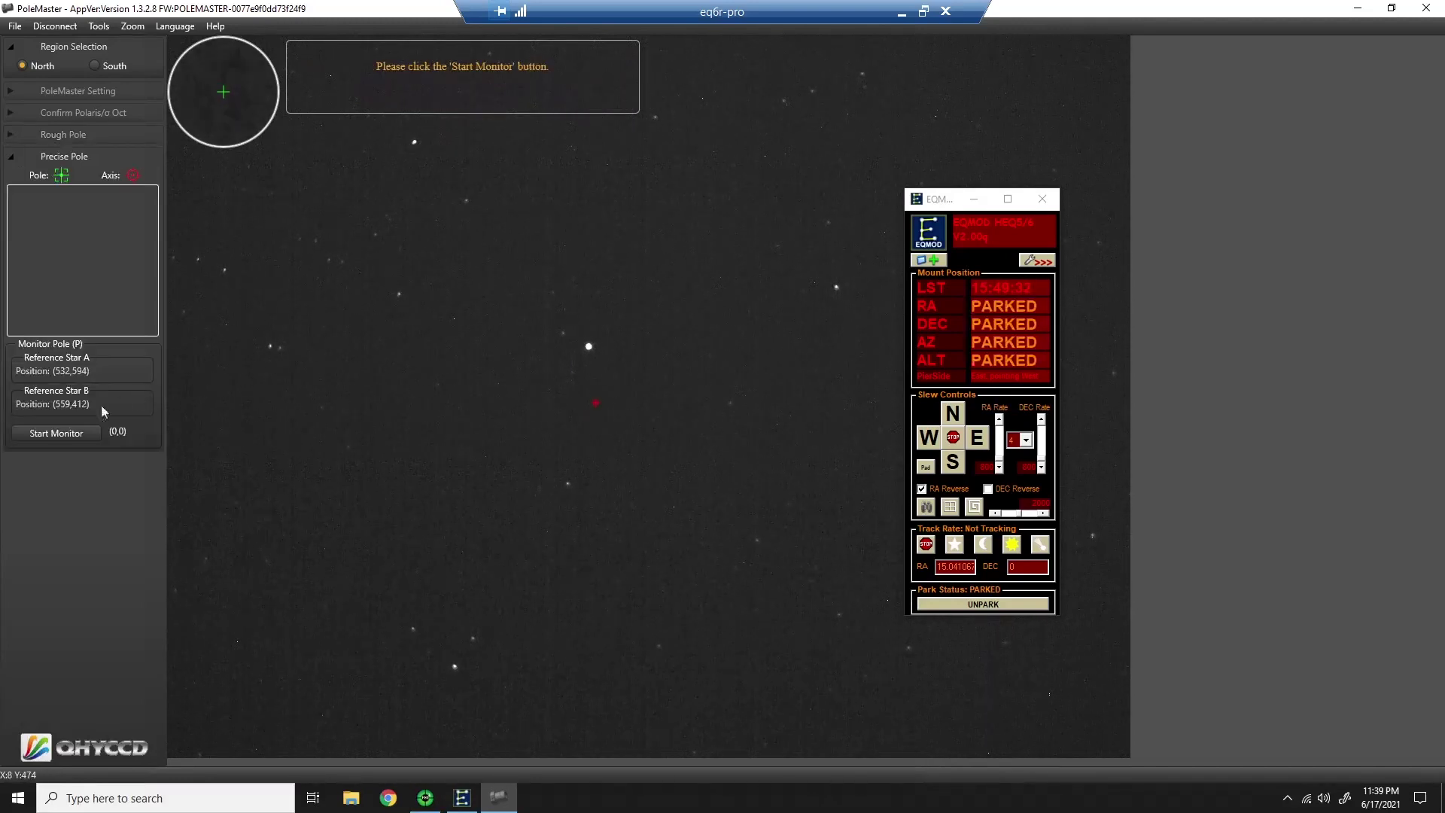
# - Monitor the pole and finish once the Pole rectangle overlaps the Axis circle
pyautogui.click(59, 434)
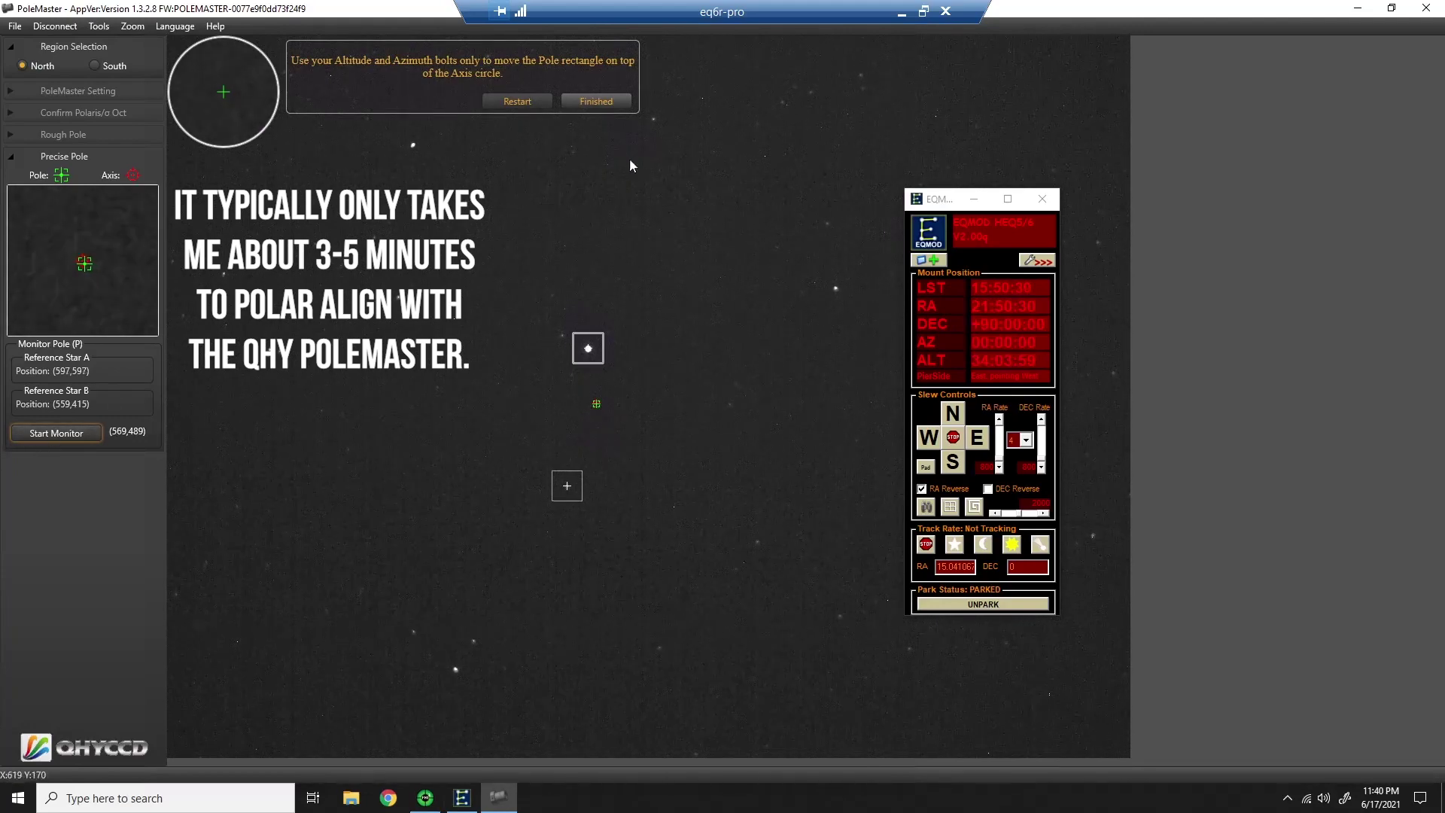
pyautogui.click(596, 101)
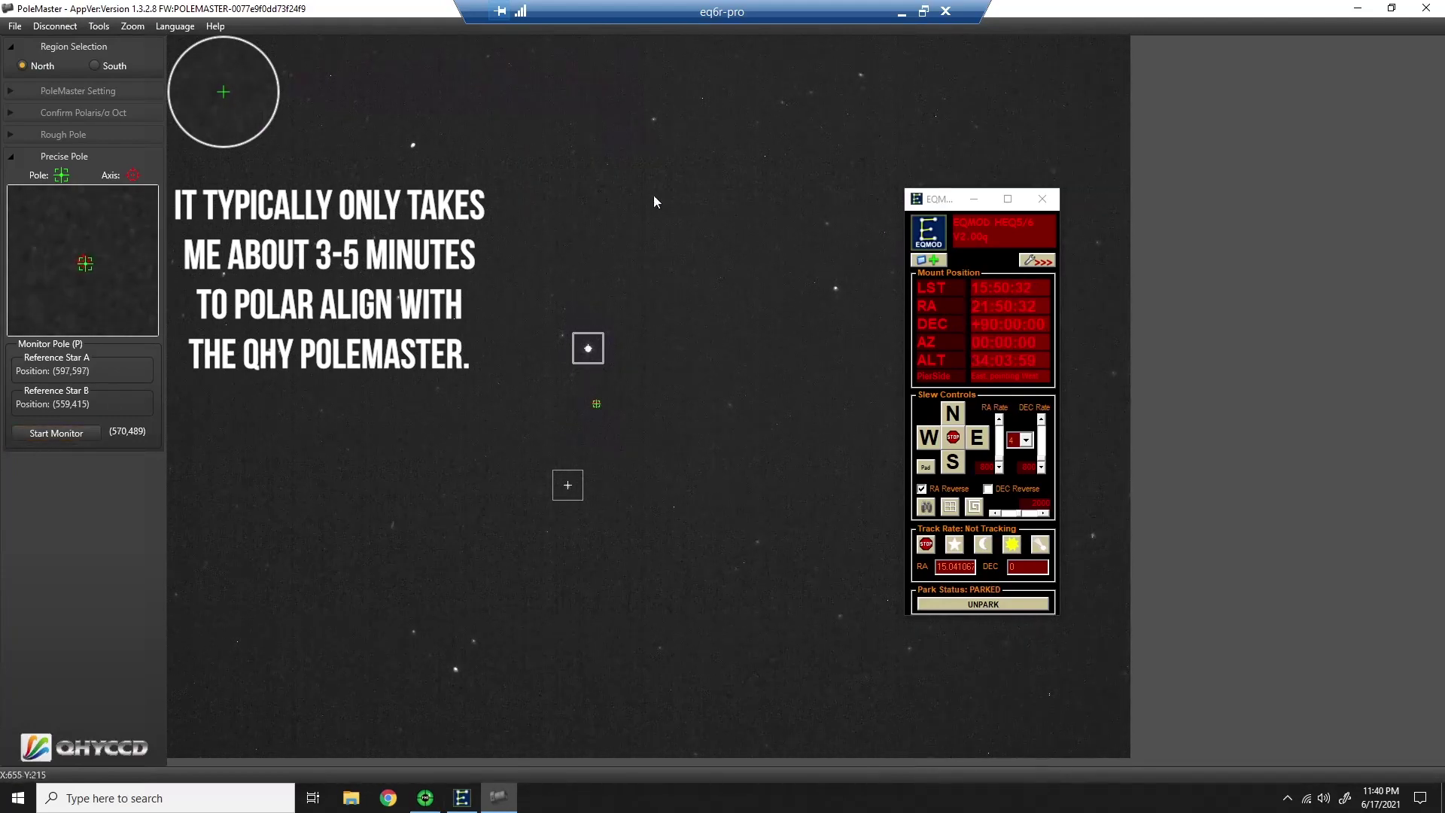
# - Disconnect the PoleMaster camera and exit the application through File > Exit
pyautogui.click(65, 27)
pyautogui.click(15, 25)
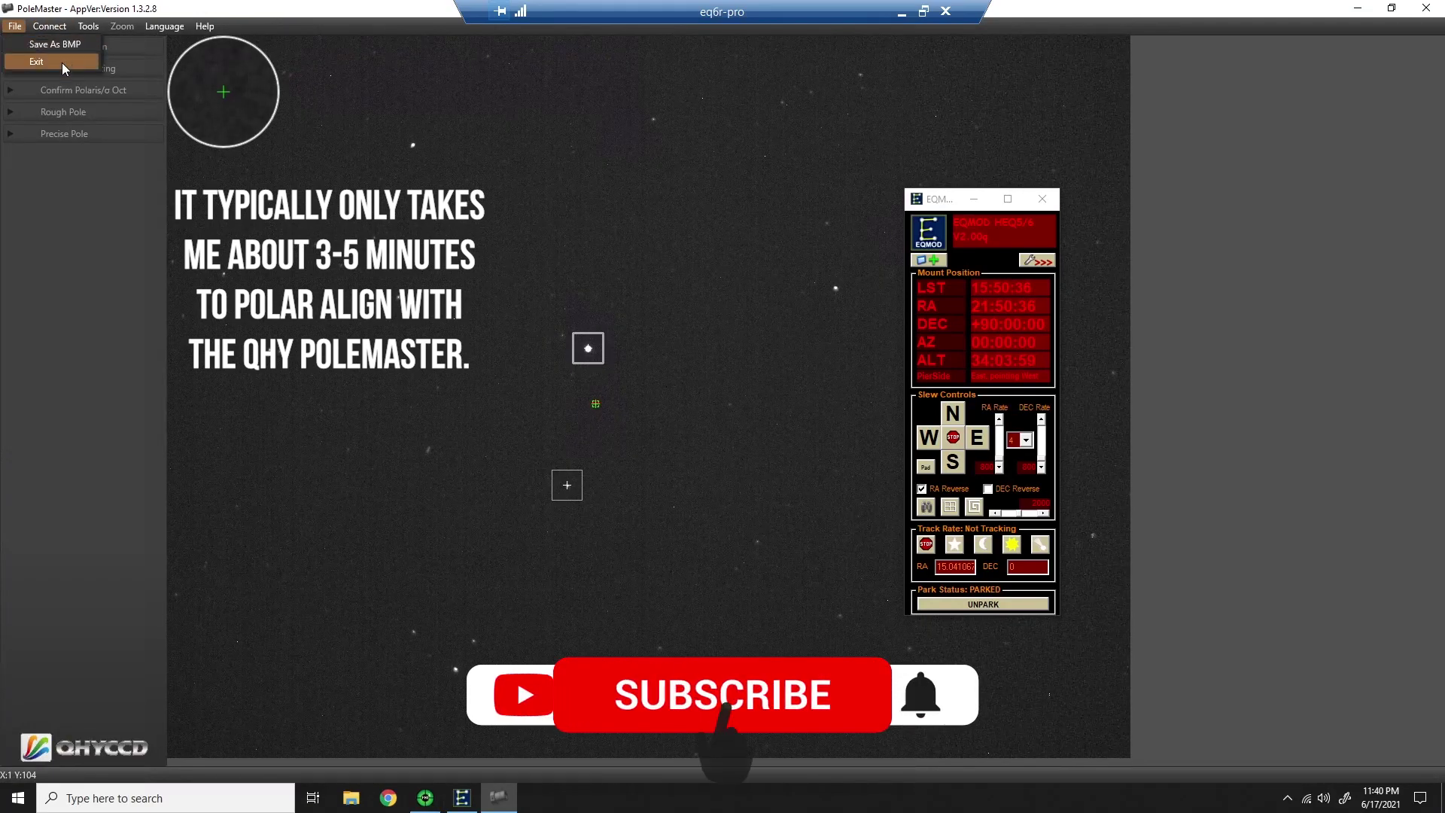
pyautogui.click(62, 65)
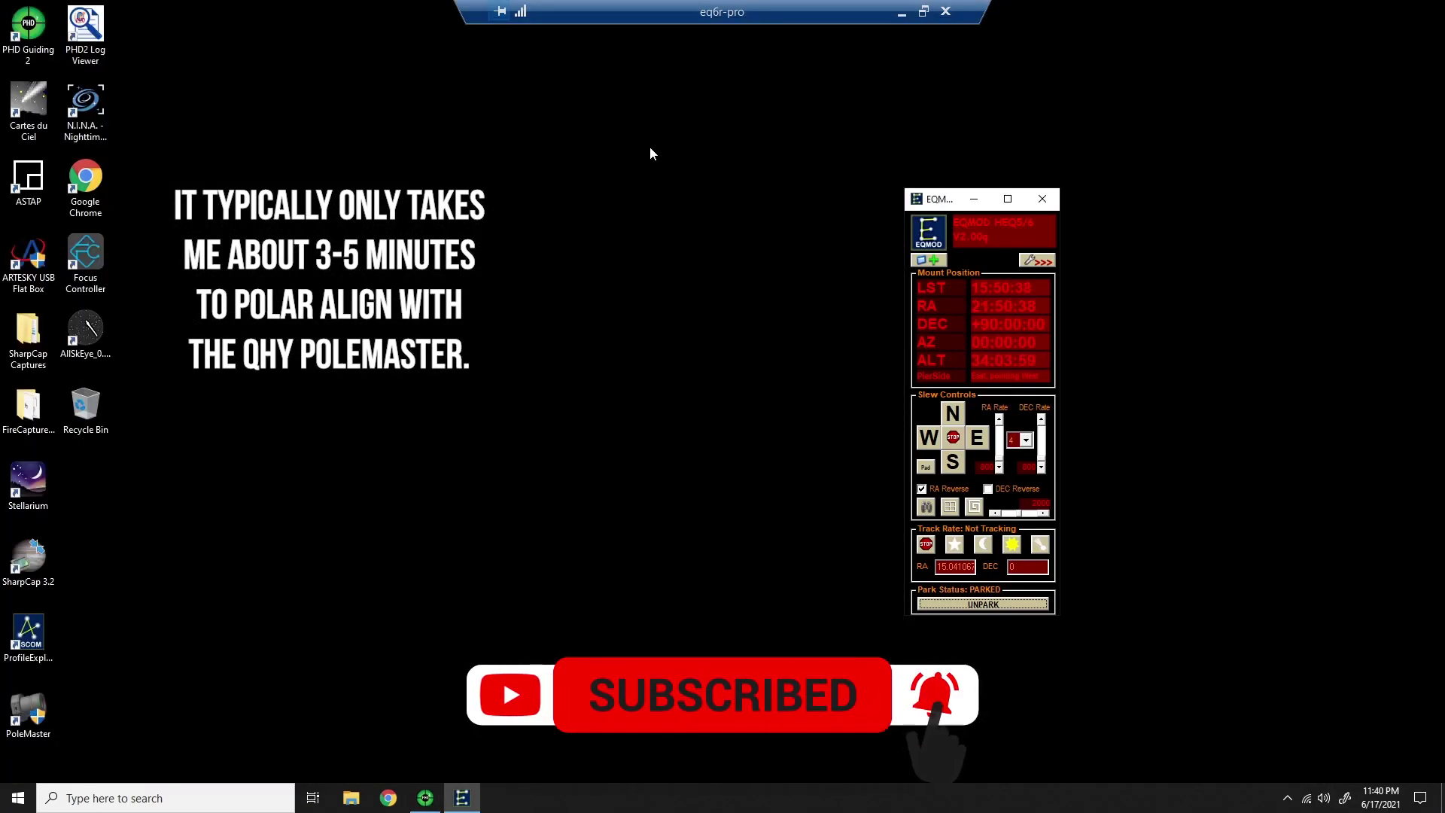